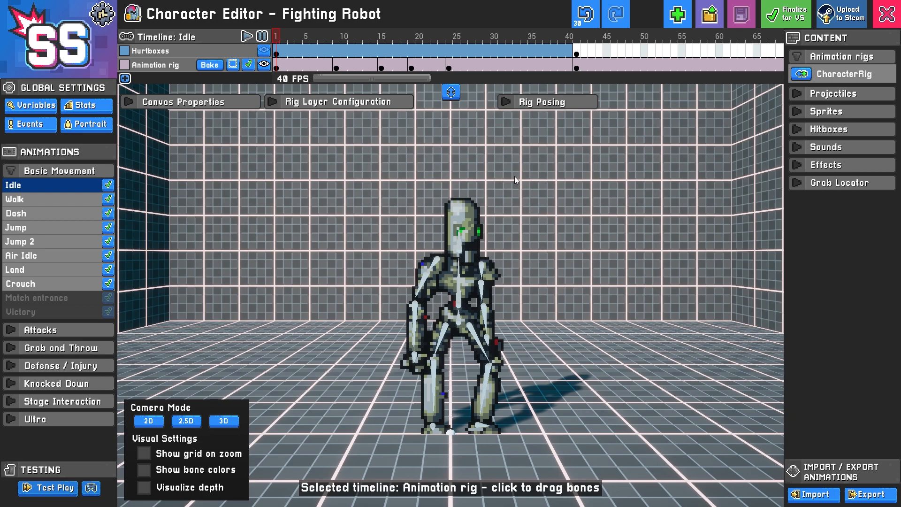
Spin the Head bone to about 6.7 on the first frame of the Idle animation.
{"action": "left_click", "coordinate": [462, 248]}
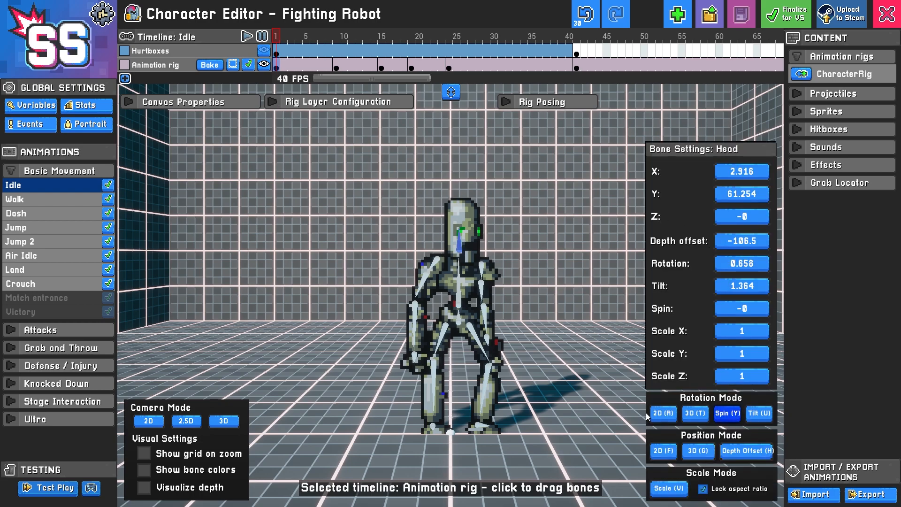
{"action": "mouse_move", "coordinate": [460, 246]}
{"action": "left_mouse_down"}
{"action": "mouse_move", "coordinate": [413, 240]}
{"action": "mouse_move", "coordinate": [478, 247]}
{"action": "mouse_move", "coordinate": [465, 248]}
{"action": "left_mouse_up"}
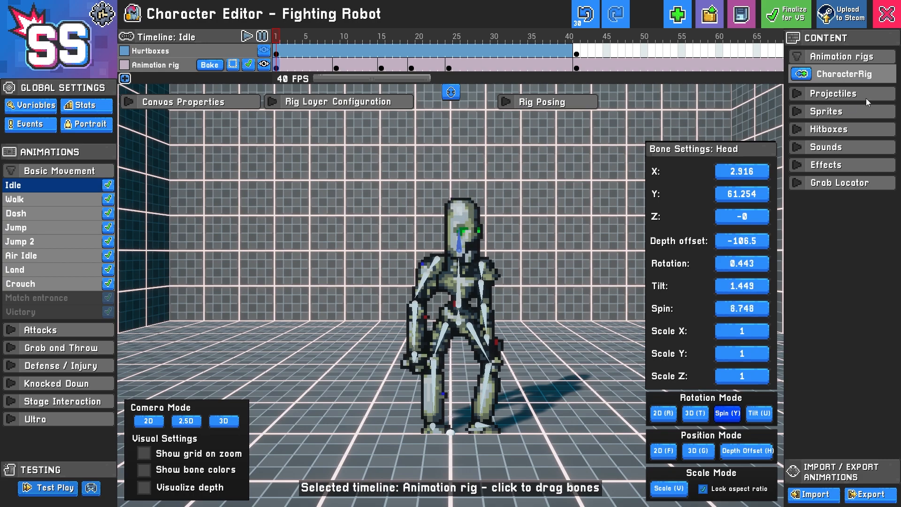
Open the CharacterRig settings and unbind the Head sprite's Default view from its bone.
{"action": "left_click", "coordinate": [884, 80]}
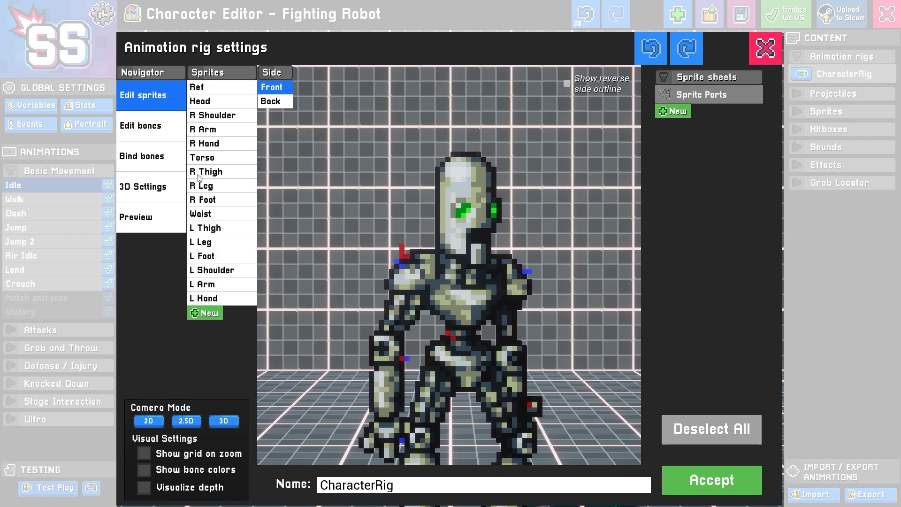
{"action": "left_click", "coordinate": [169, 157]}
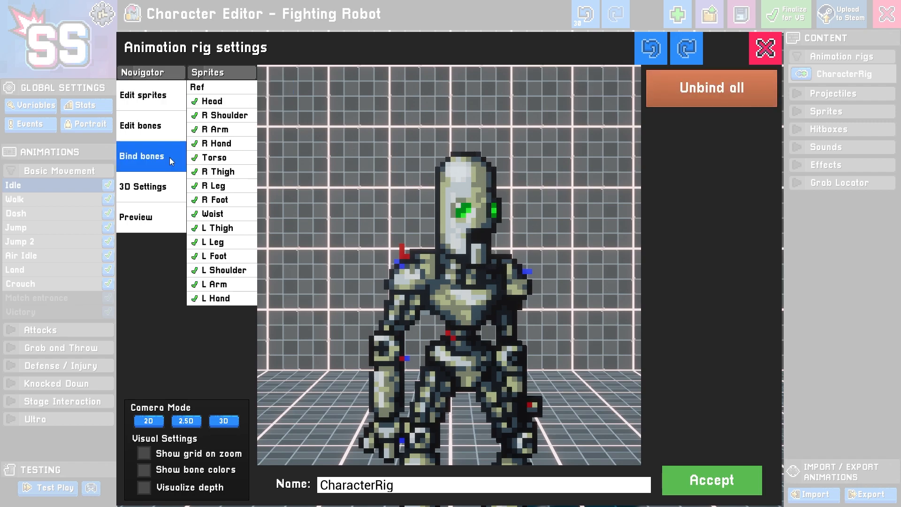
{"action": "left_click", "coordinate": [229, 104]}
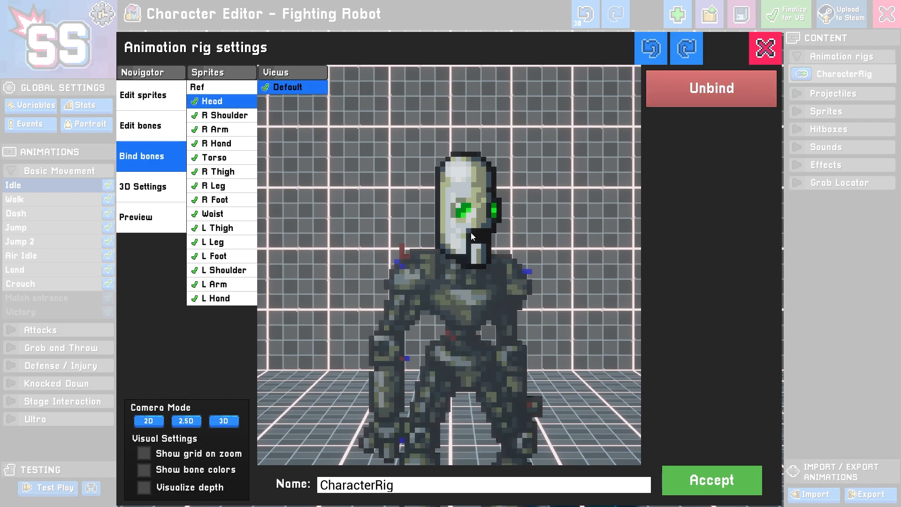
{"action": "left_click", "coordinate": [734, 95]}
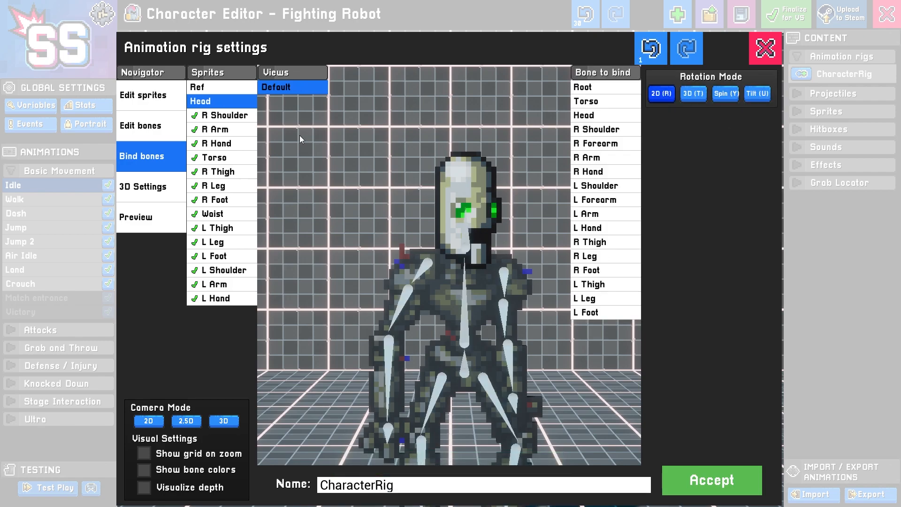
Open the Head sprite for editing and show the back side of its Default view.
{"action": "left_click", "coordinate": [172, 94]}
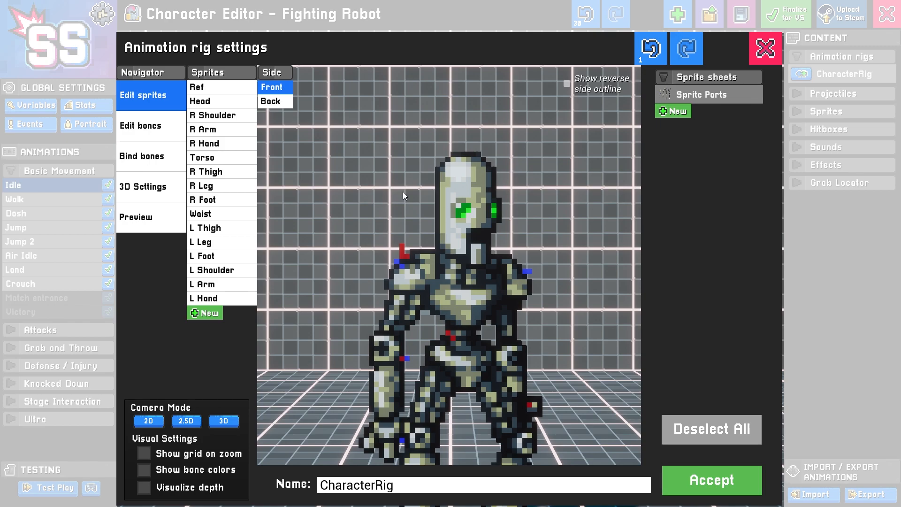
{"action": "left_click", "coordinate": [240, 100]}
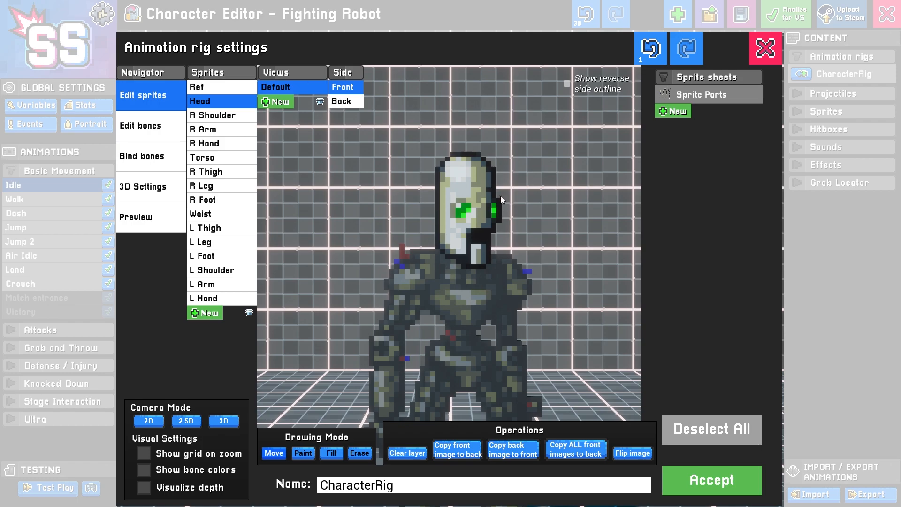
{"action": "left_click", "coordinate": [342, 102]}
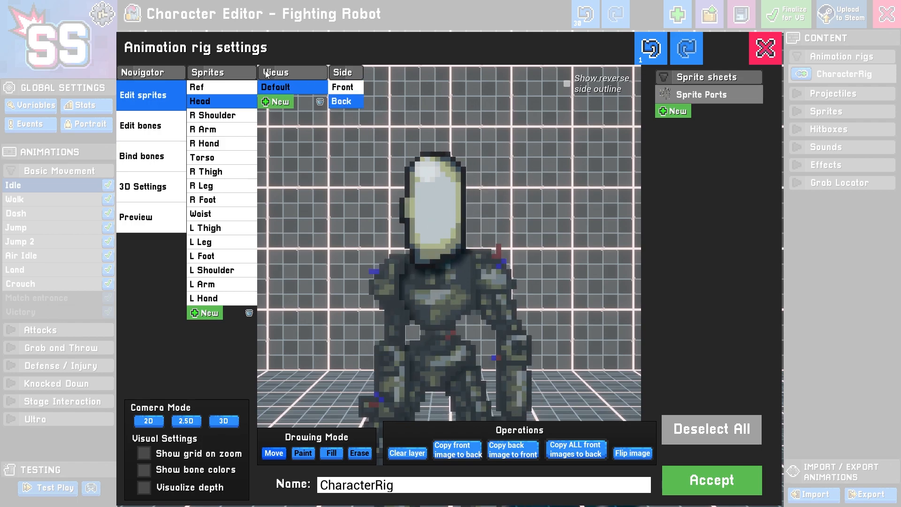
Copy the front image of the Head sprite's Default view to its back side.
{"action": "left_click", "coordinate": [345, 88]}
{"action": "left_click", "coordinate": [464, 450]}
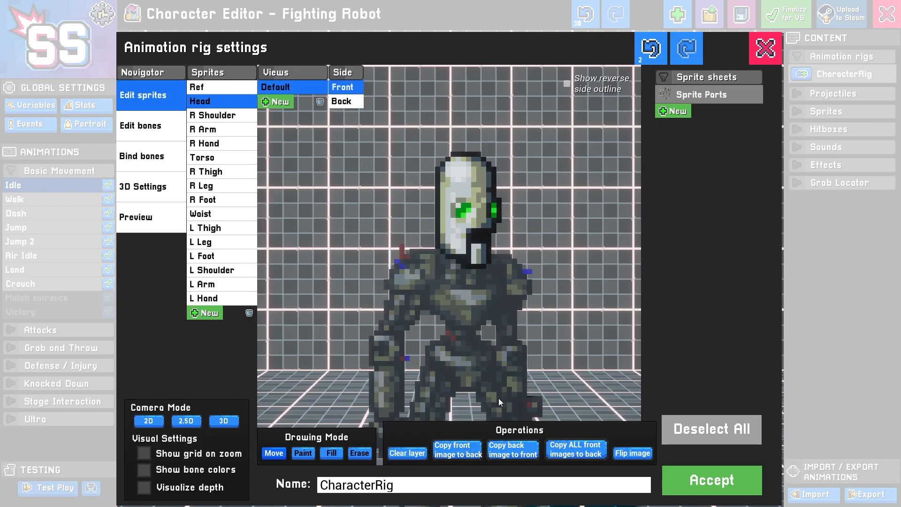
{"action": "left_click", "coordinate": [345, 102]}
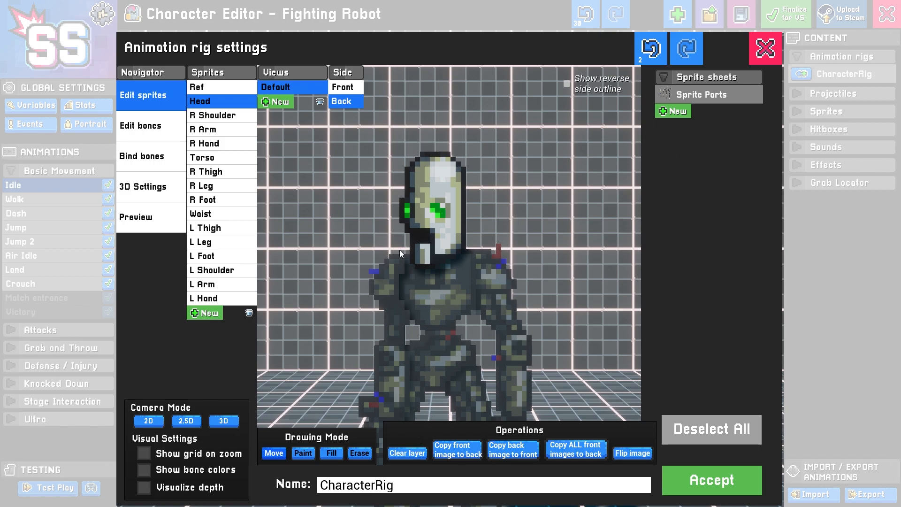
Place the faceless back-of-head sprite from the Sprite Parts sheet on the Default view's back side and compare both sides.
{"action": "left_click", "coordinate": [755, 97]}
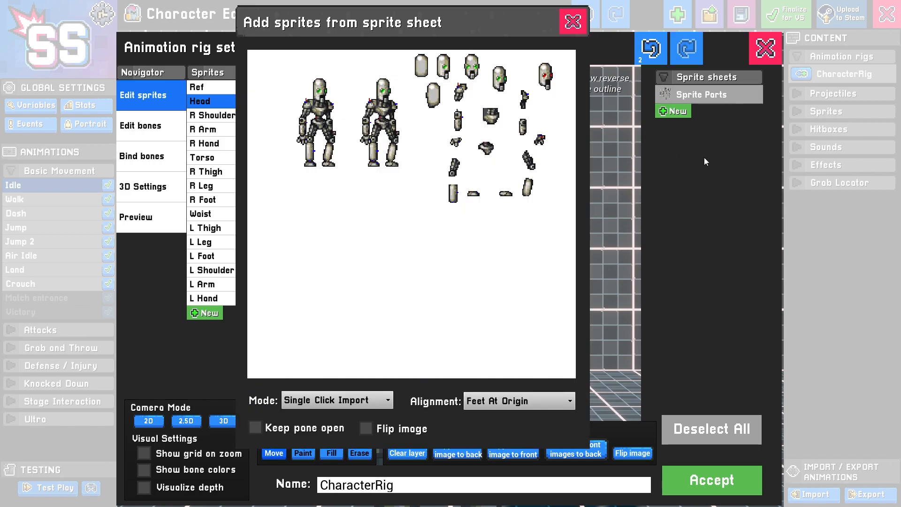
{"action": "left_click", "coordinate": [435, 96]}
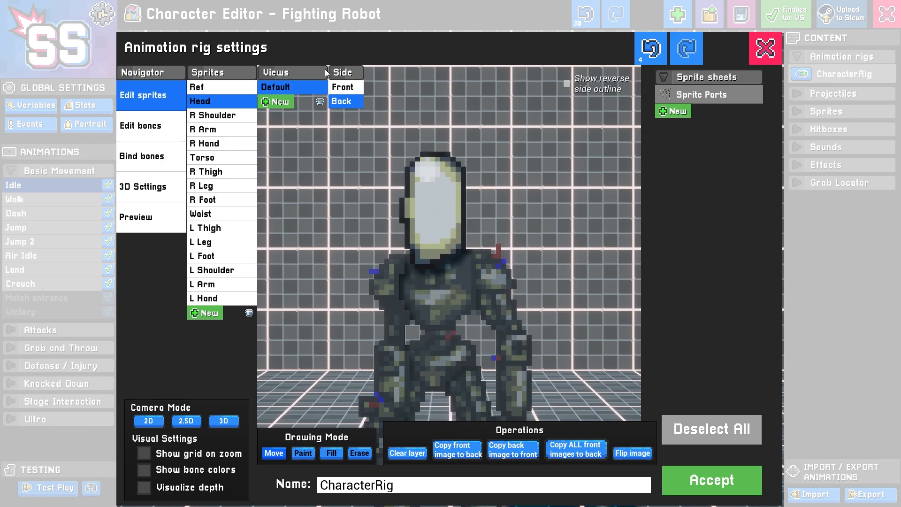
{"action": "left_click", "coordinate": [345, 86]}
{"action": "left_click", "coordinate": [345, 102]}
{"action": "left_click", "coordinate": [344, 89]}
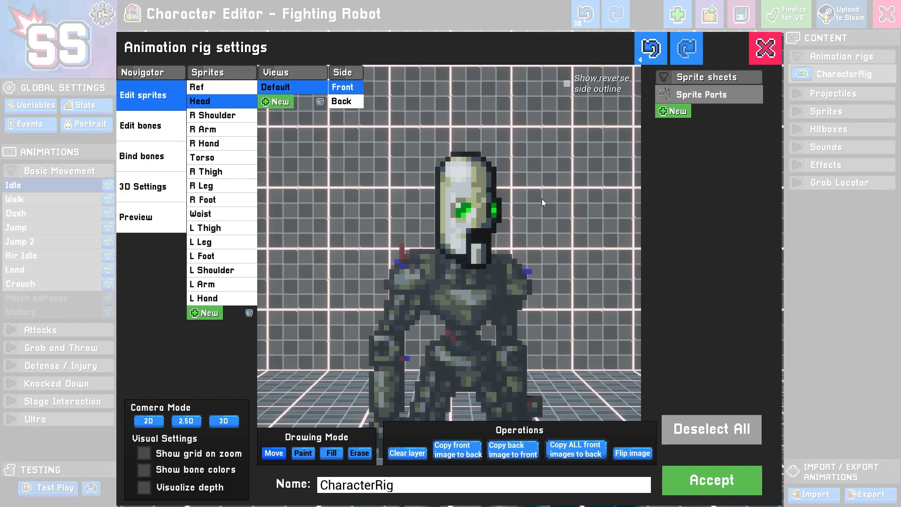
Add a Head view named Side and place the side-facing head from the Sprite Parts sheet over the reference head.
{"action": "left_click", "coordinate": [274, 104]}
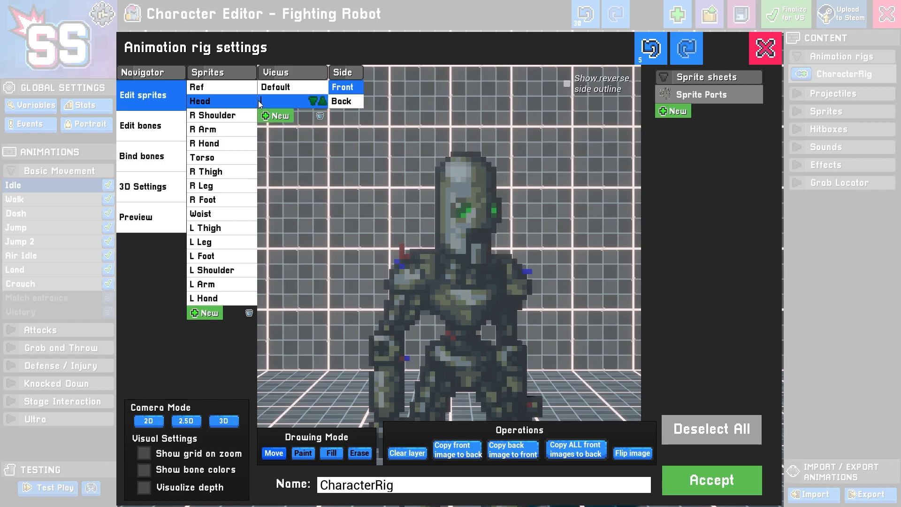
{"action": "type", "text": "Side"}
{"action": "left_click", "coordinate": [739, 97]}
{"action": "left_click", "coordinate": [445, 70]}
{"action": "left_click_drag", "start_coordinate": [460, 347], "coordinate": [465, 221]}
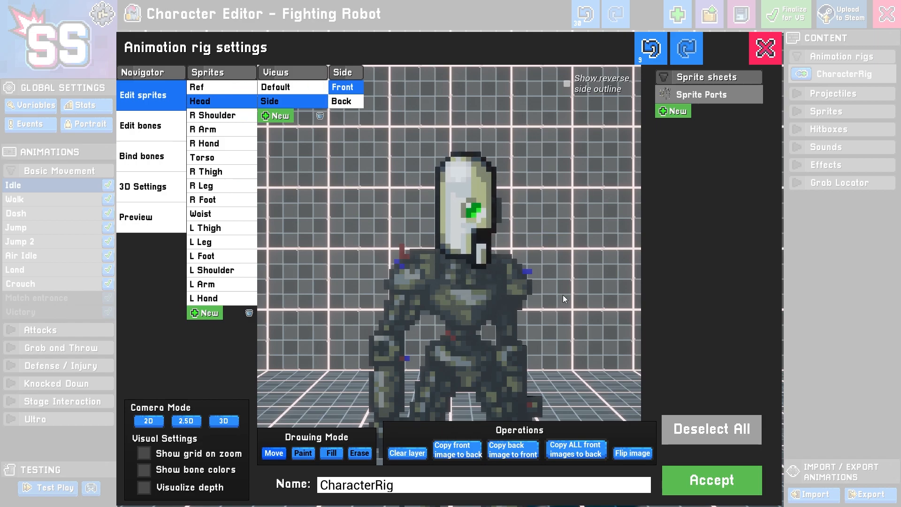
Copy the Side view's front image to its back side and check the result.
{"action": "left_click", "coordinate": [461, 451]}
{"action": "left_click", "coordinate": [346, 103]}
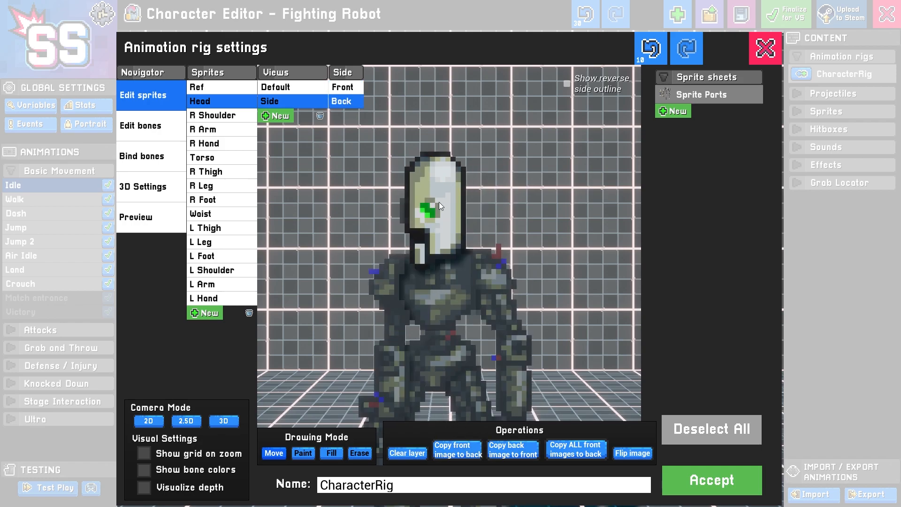
{"action": "left_click", "coordinate": [346, 88]}
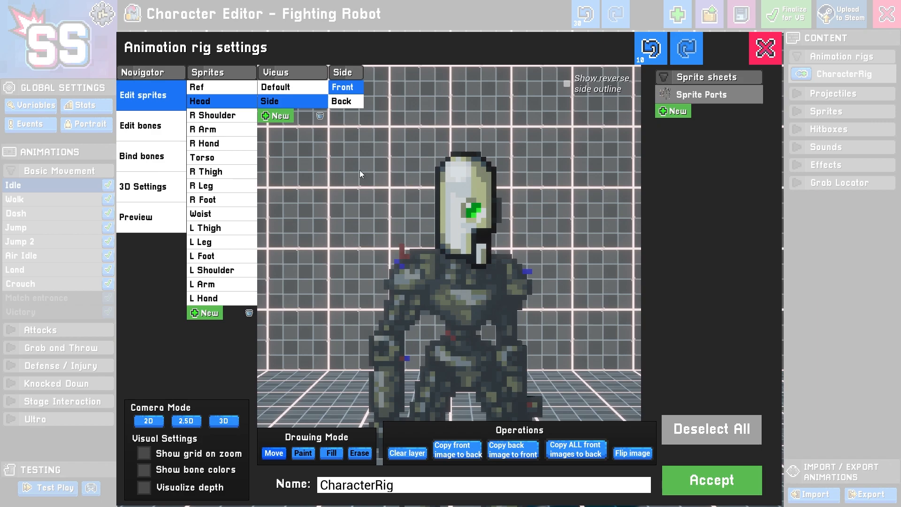
Add a Head view named Front and align the two-eyed, forward-facing head from the Sprite Parts sheet with the reference head.
{"action": "left_click", "coordinate": [279, 116]}
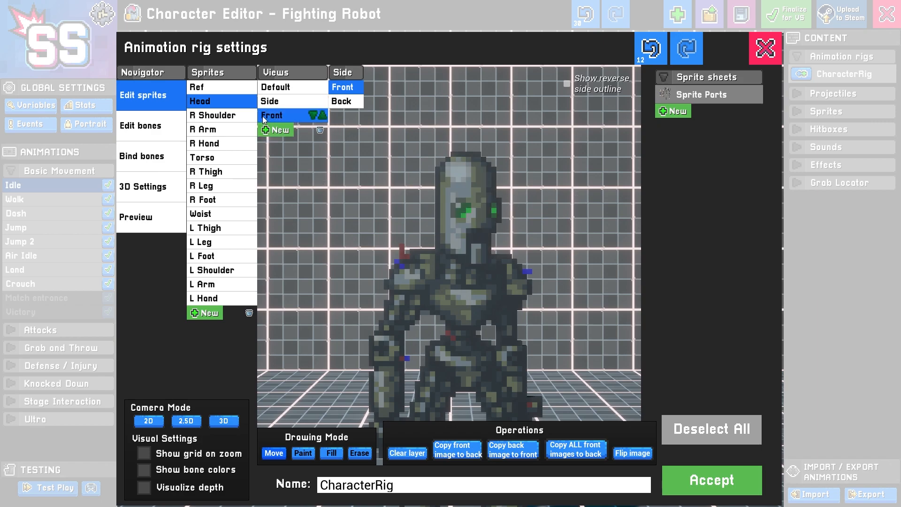
{"action": "left_click", "coordinate": [704, 97]}
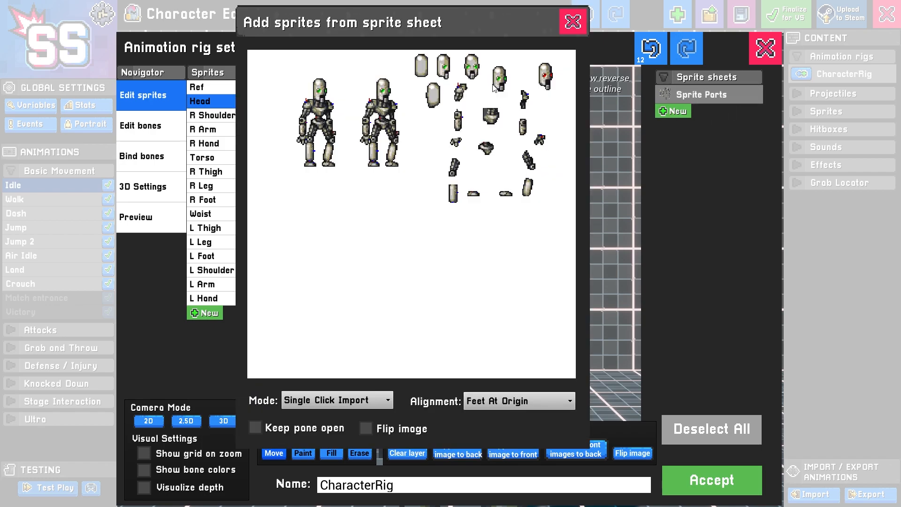
{"action": "left_click", "coordinate": [477, 68]}
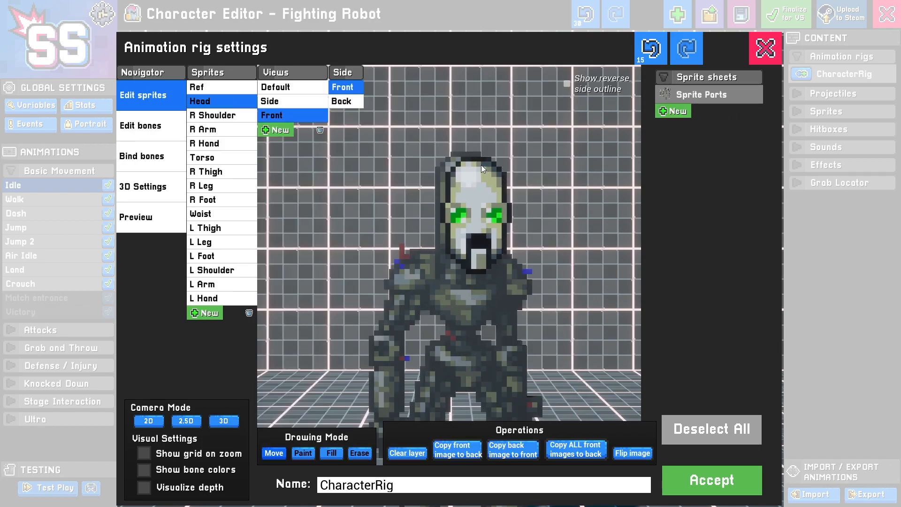
{"action": "left_click_drag", "start_coordinate": [481, 165], "coordinate": [475, 160]}
Place the plain faceless head from the Sprite Parts sheet on the Front view's back side and compare both sides.
{"action": "left_click", "coordinate": [455, 451]}
{"action": "left_click", "coordinate": [350, 106]}
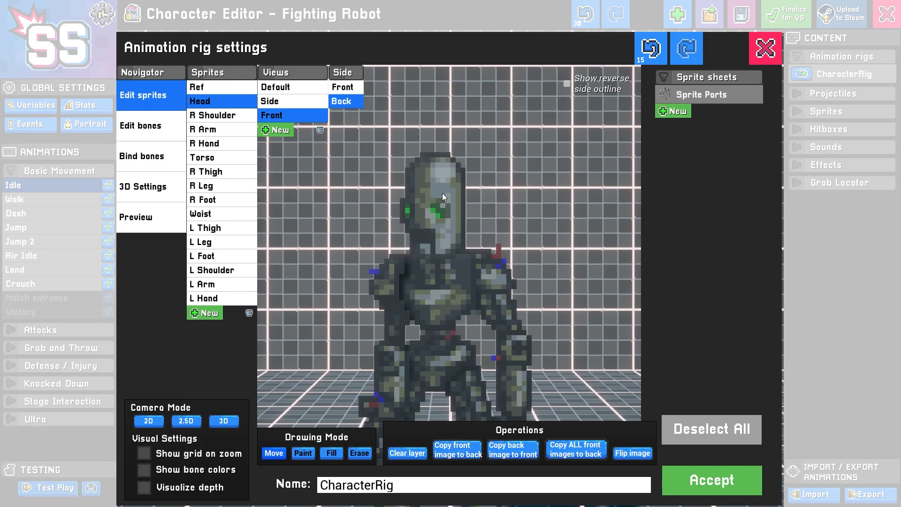
{"action": "left_click", "coordinate": [734, 91]}
{"action": "left_click", "coordinate": [428, 83]}
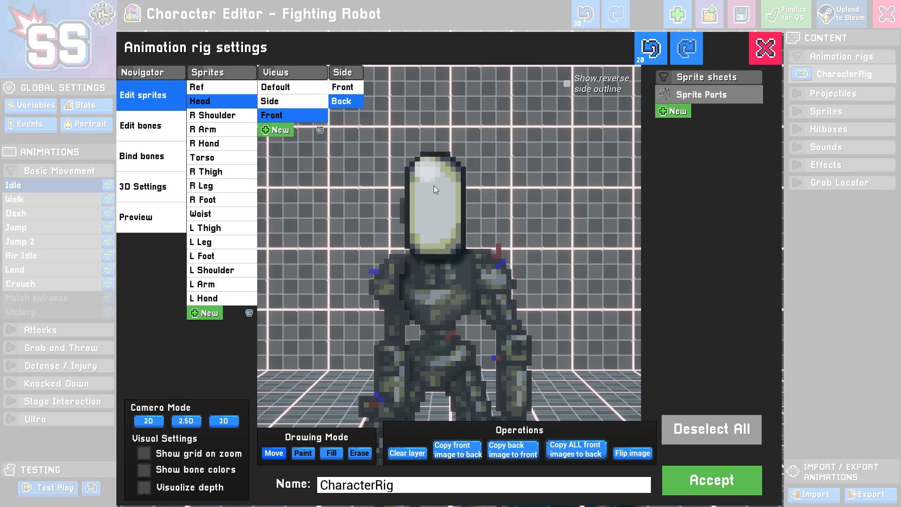
{"action": "left_click", "coordinate": [344, 88]}
{"action": "left_click", "coordinate": [344, 102]}
{"action": "left_click", "coordinate": [340, 90]}
Add a Head view named Reverse and select it after comparing with the Default view.
{"action": "left_click", "coordinate": [274, 132]}
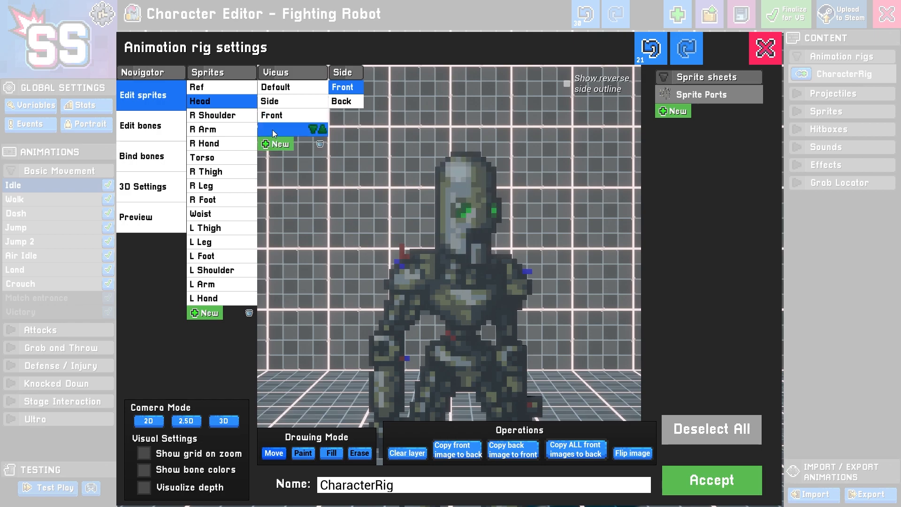
{"action": "type", "text": "Reverse"}
{"action": "left_click", "coordinate": [292, 89]}
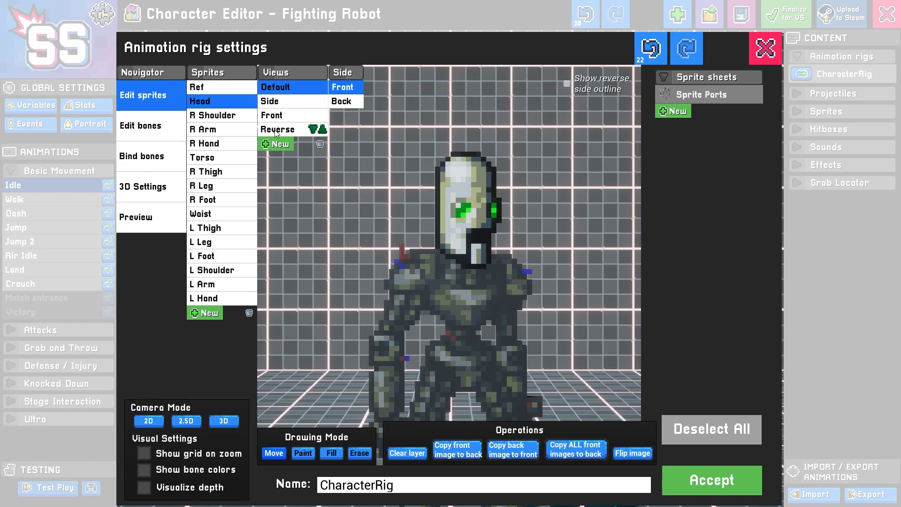
{"action": "left_click", "coordinate": [301, 130]}
Import the green-eyed three-quarter head from Sprite Parts into the Reverse view, flip it and align it with the reference head.
{"action": "left_click", "coordinate": [720, 94]}
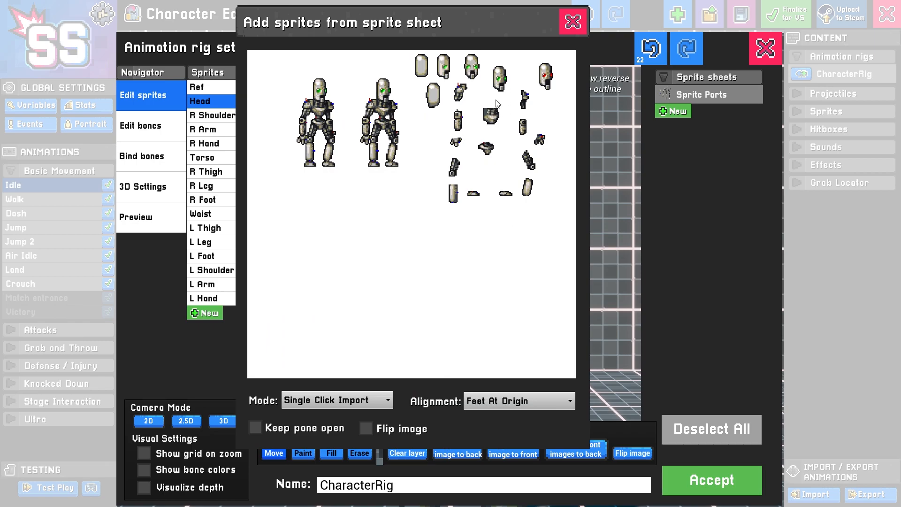
{"action": "left_click", "coordinate": [499, 84]}
{"action": "left_click_drag", "start_coordinate": [502, 350], "coordinate": [518, 242]}
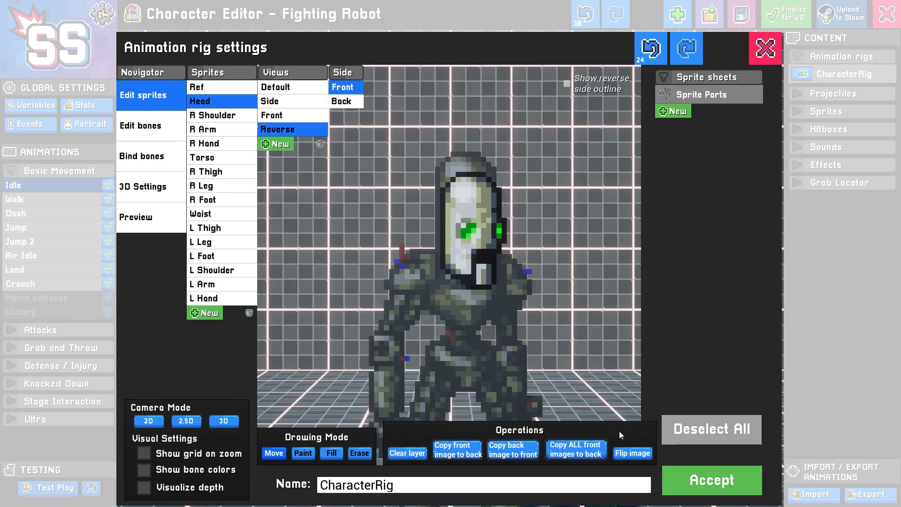
{"action": "left_click", "coordinate": [626, 451]}
{"action": "left_click_drag", "start_coordinate": [438, 254], "coordinate": [464, 211]}
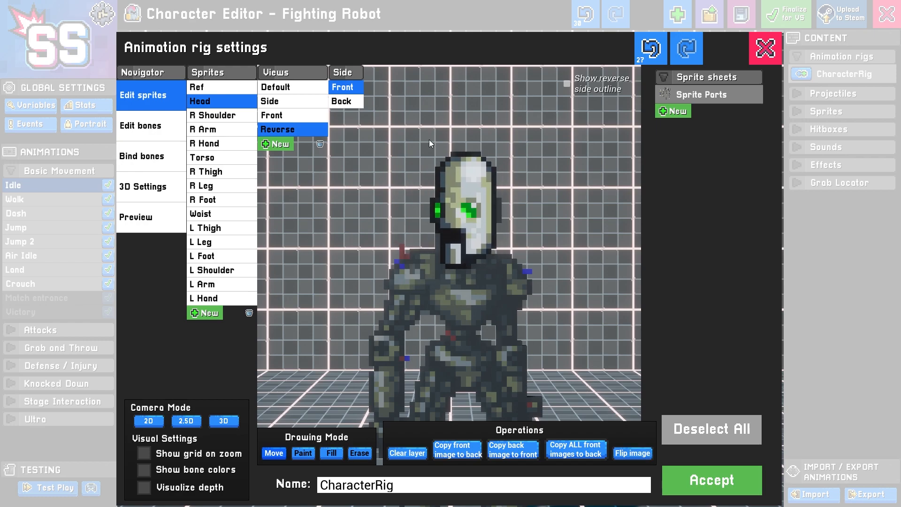
Place the faceless back-of-head sprite from the Sprite Parts sheet on the Reverse view's back side.
{"action": "left_click", "coordinate": [347, 100]}
{"action": "left_click", "coordinate": [700, 95]}
{"action": "left_click", "coordinate": [433, 100]}
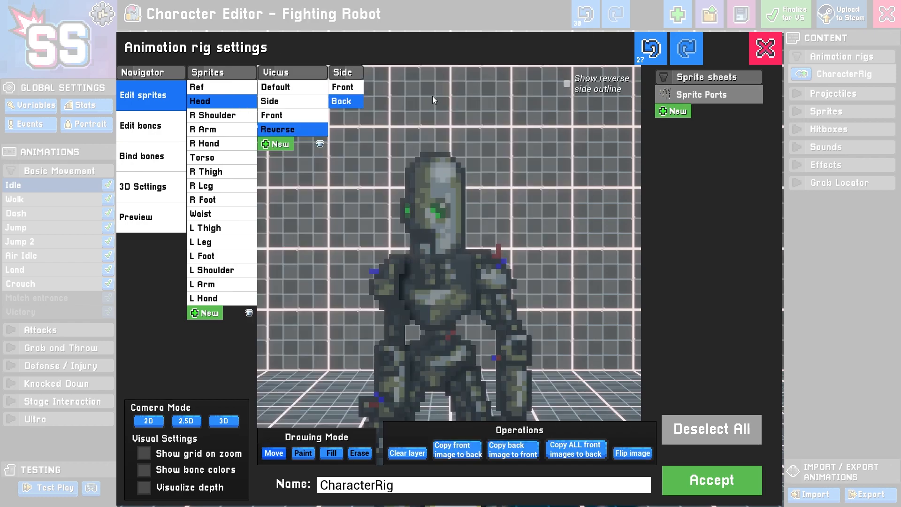
{"action": "left_click_drag", "start_coordinate": [499, 329], "coordinate": [446, 218]}
{"action": "left_click", "coordinate": [349, 88]}
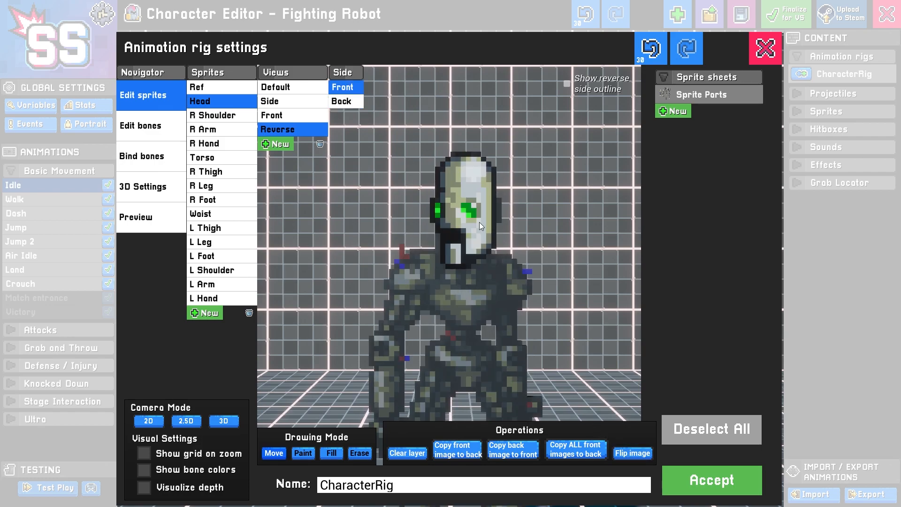
Check the front images of the Head sprite's Default, Side, Front and Reverse views.
{"action": "left_click", "coordinate": [299, 88]}
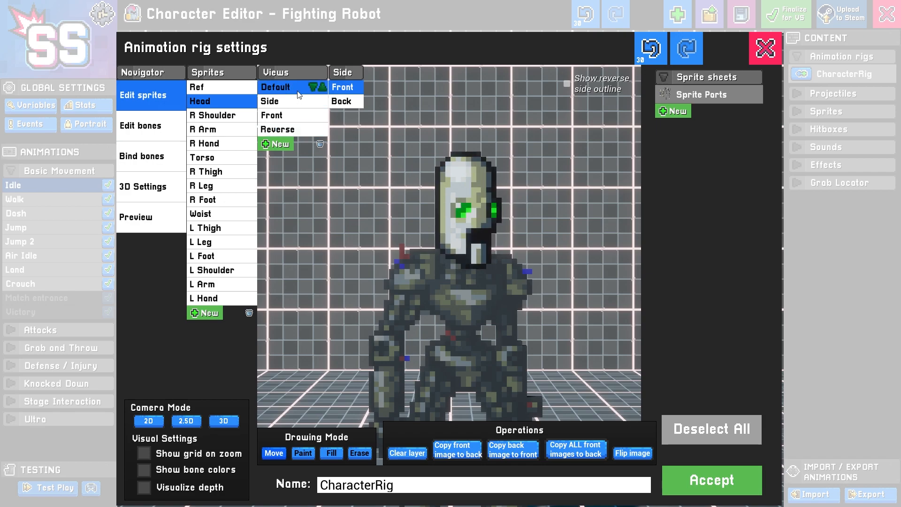
{"action": "left_click", "coordinate": [297, 103]}
{"action": "left_click", "coordinate": [293, 116]}
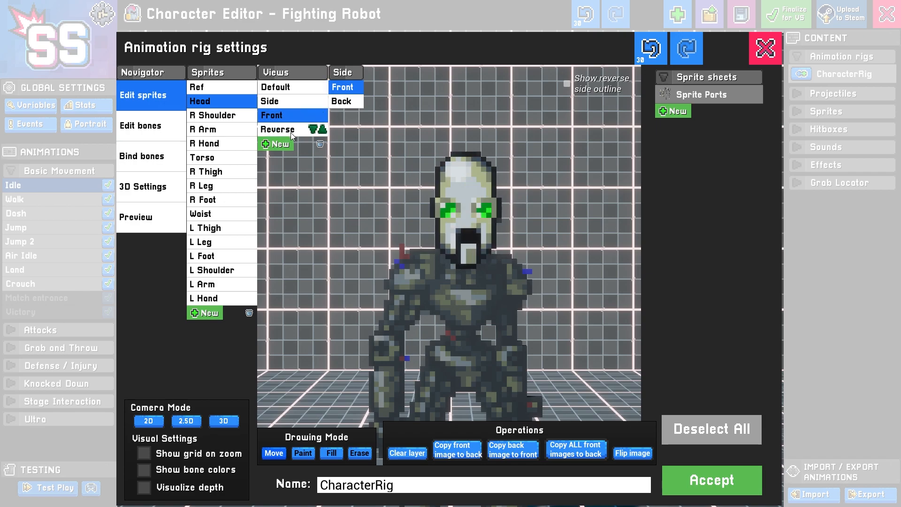
{"action": "left_click", "coordinate": [291, 131]}
{"action": "left_click", "coordinate": [293, 90]}
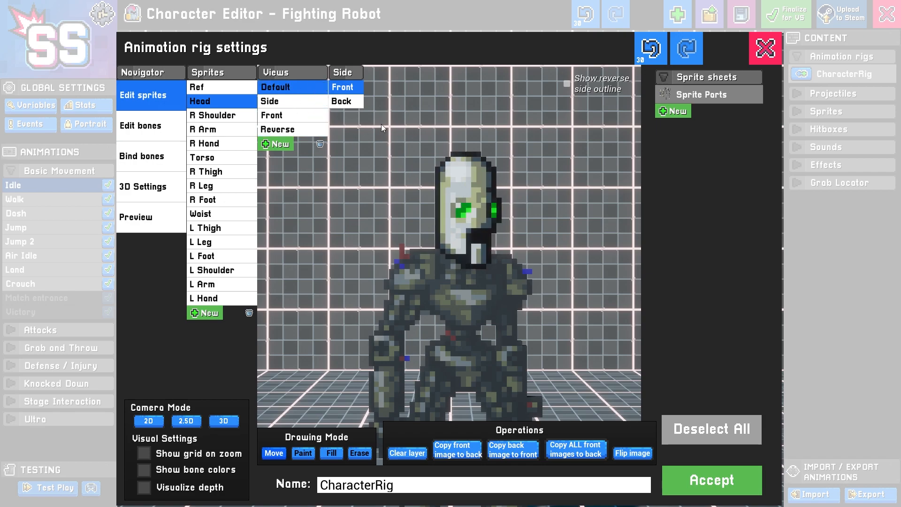
Bind the Head sprite's Side view to the Head bone with a spin of 0.
{"action": "left_click", "coordinate": [155, 154]}
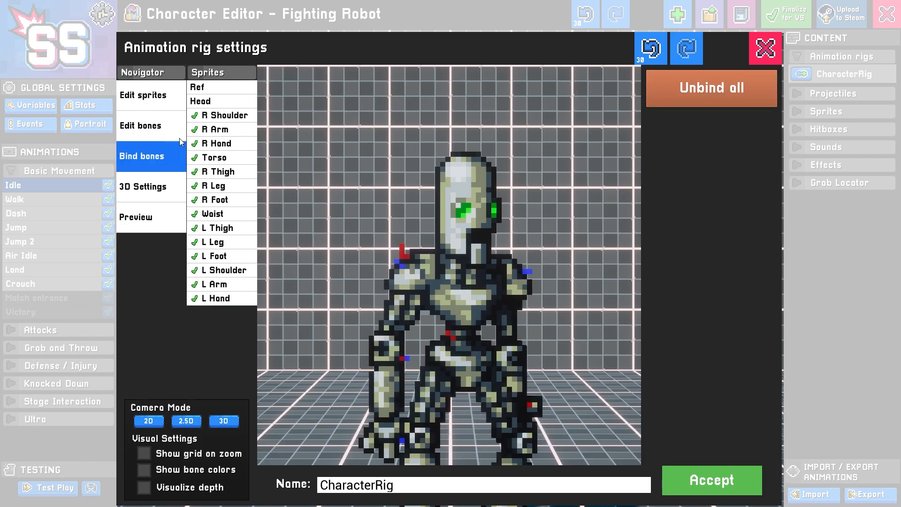
{"action": "left_click", "coordinate": [225, 102]}
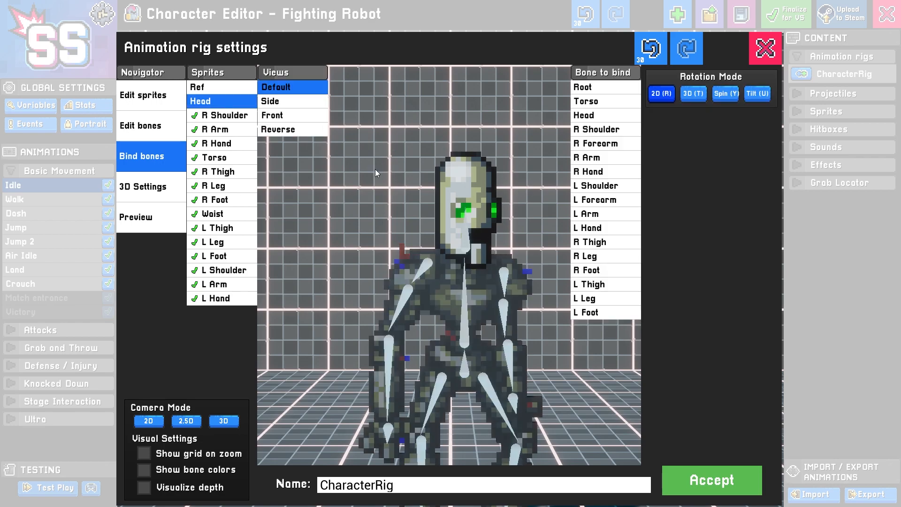
{"action": "left_click", "coordinate": [298, 101]}
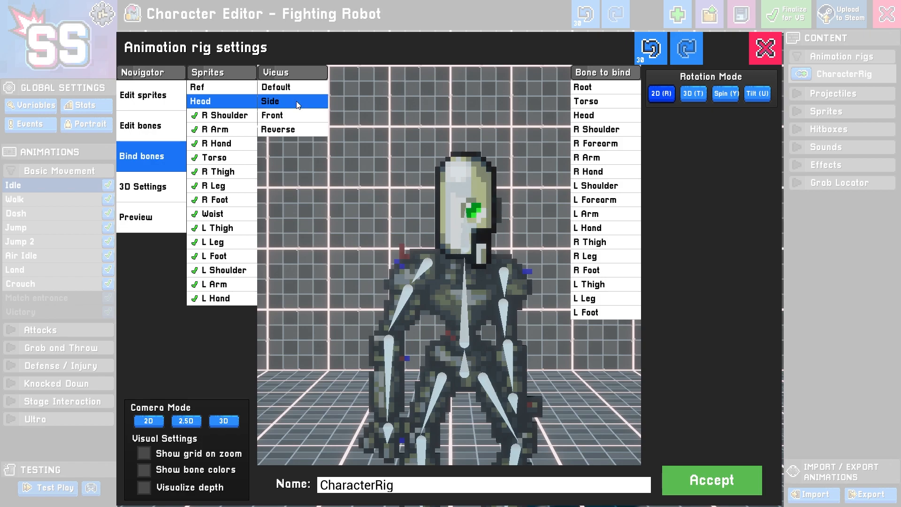
{"action": "left_click", "coordinate": [466, 238]}
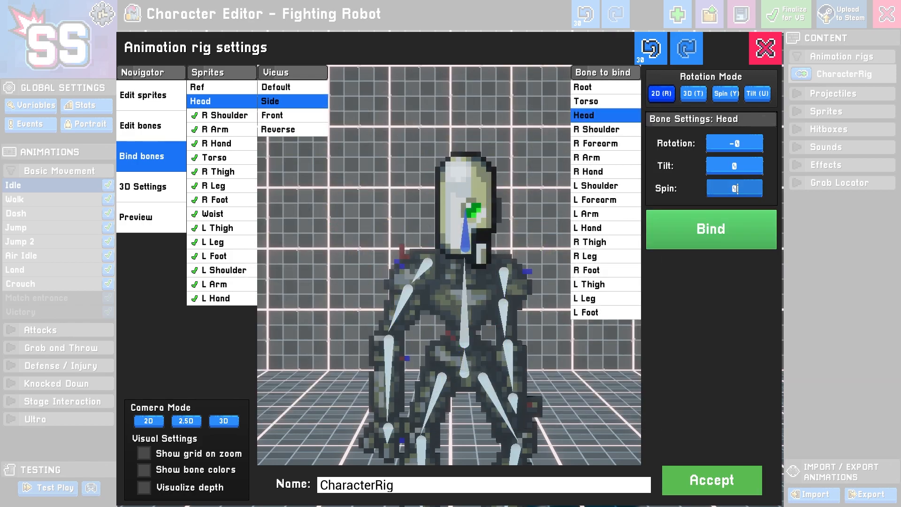
{"action": "left_click", "coordinate": [728, 232]}
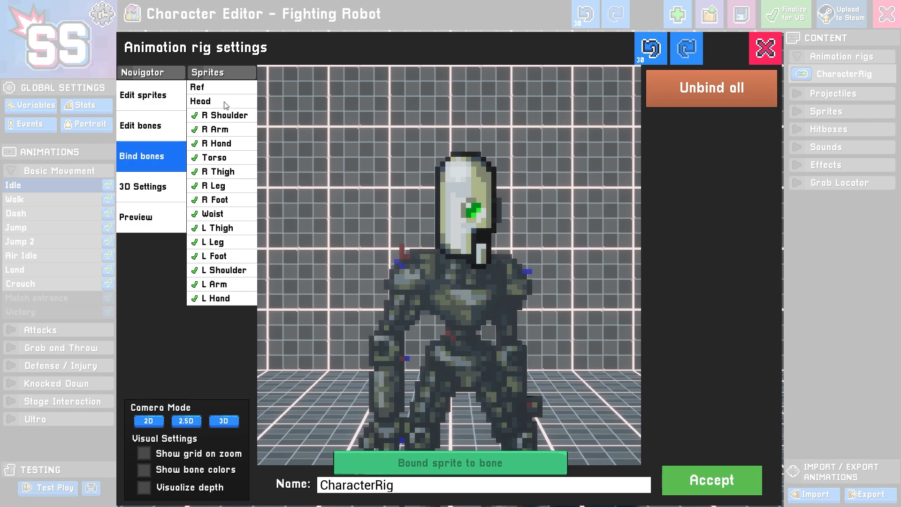
Bind the Head sprite's Front view to the Head bone with a spin of -90.
{"action": "left_click", "coordinate": [225, 105]}
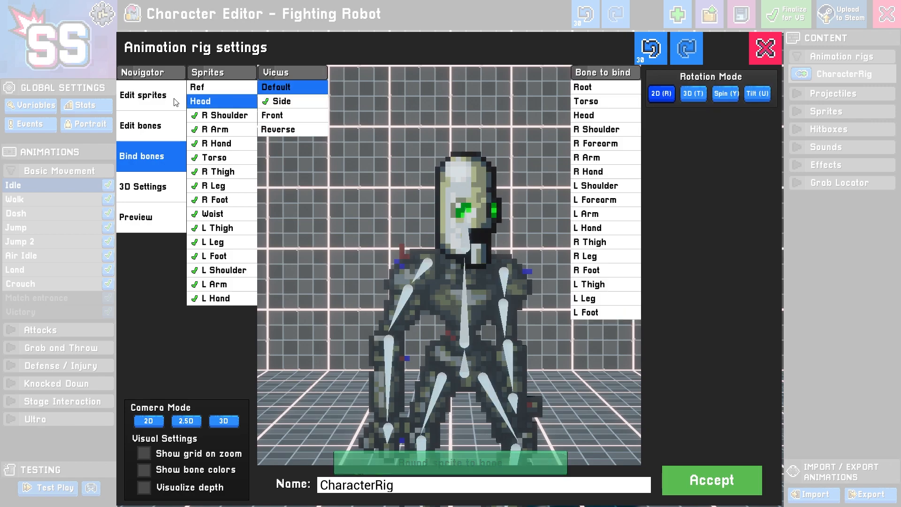
{"action": "left_click", "coordinate": [292, 116]}
{"action": "left_click", "coordinate": [468, 241]}
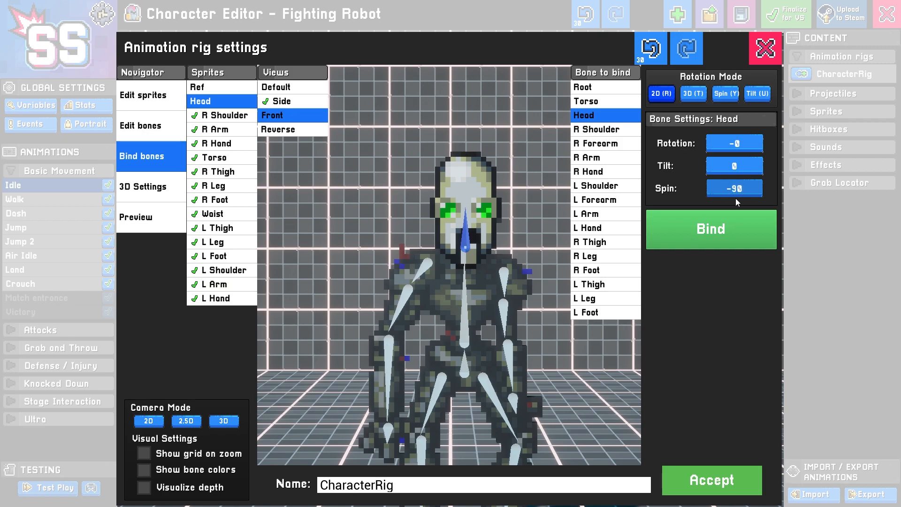
{"action": "left_click", "coordinate": [722, 227]}
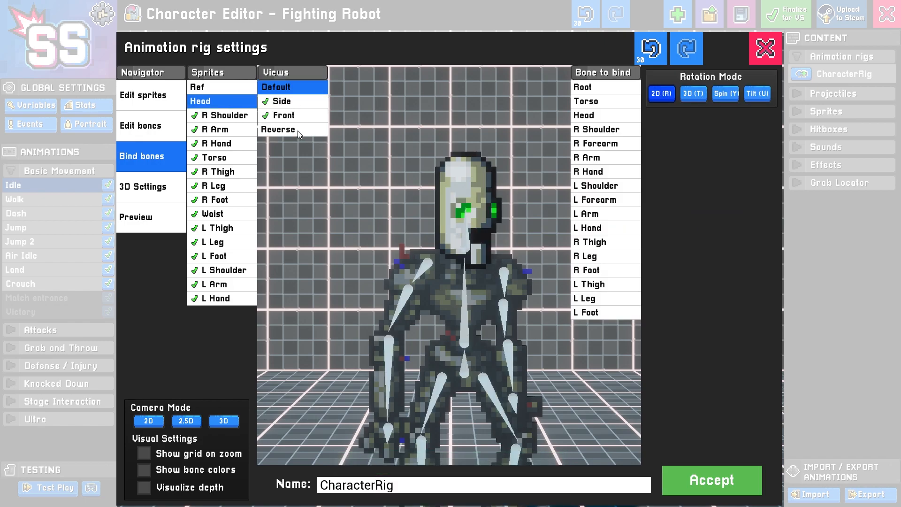
Bind the Head sprite's Reverse view to the Head bone with a spin of -135.
{"action": "left_click", "coordinate": [298, 130]}
{"action": "left_click", "coordinate": [466, 242]}
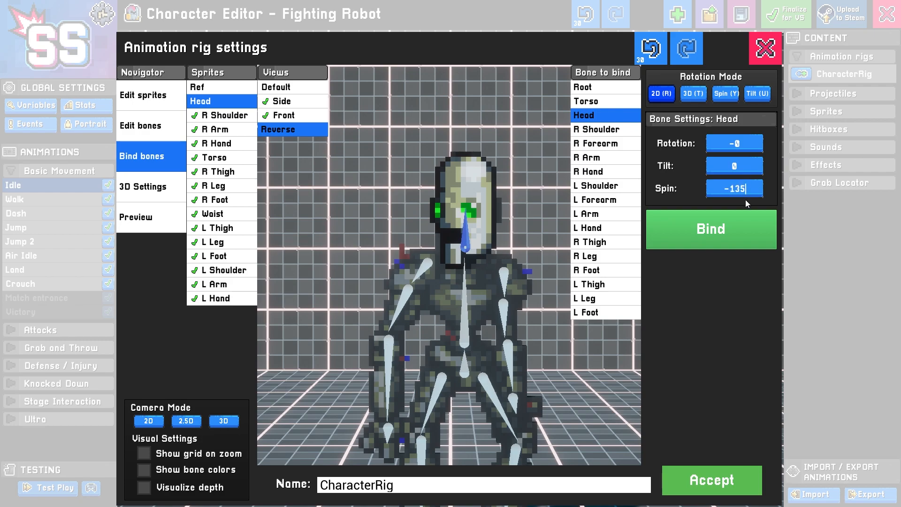
{"action": "left_click", "coordinate": [740, 227]}
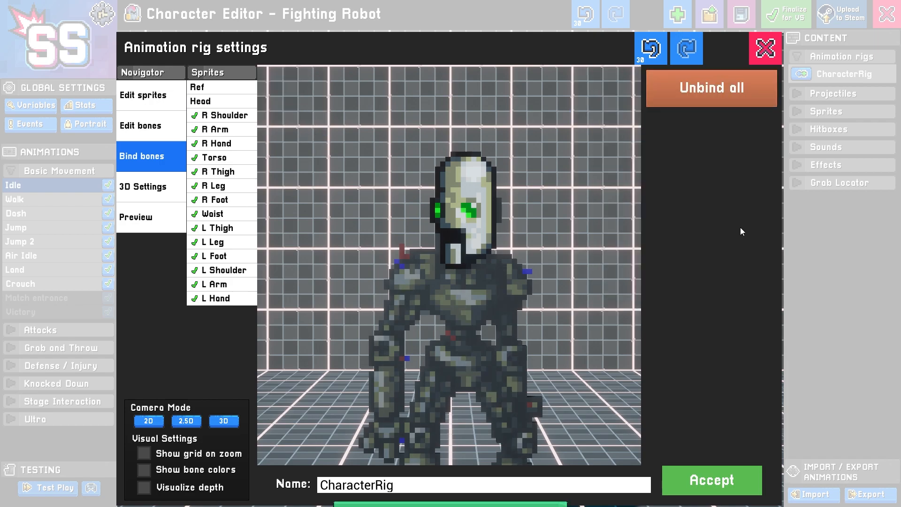
Bind the Head sprite's Default view to the Head bone with a spin of -45.
{"action": "left_click", "coordinate": [218, 100]}
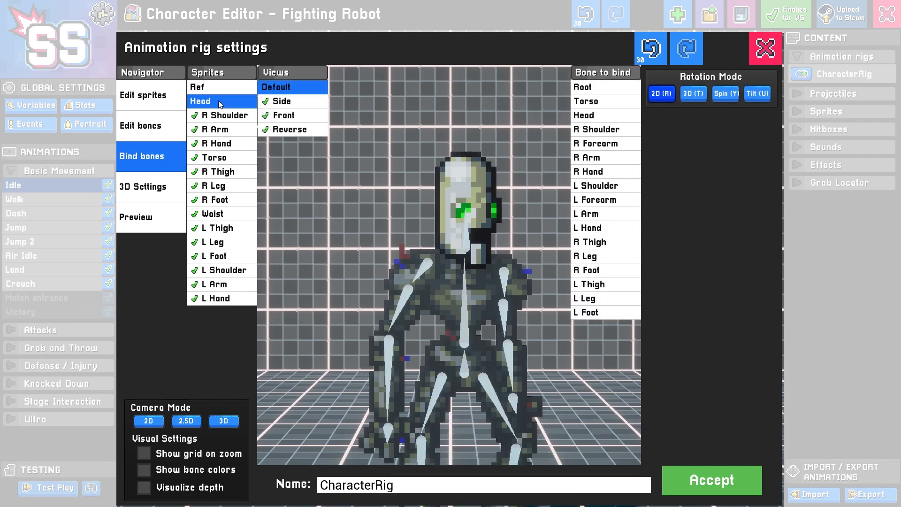
{"action": "left_click", "coordinate": [615, 115]}
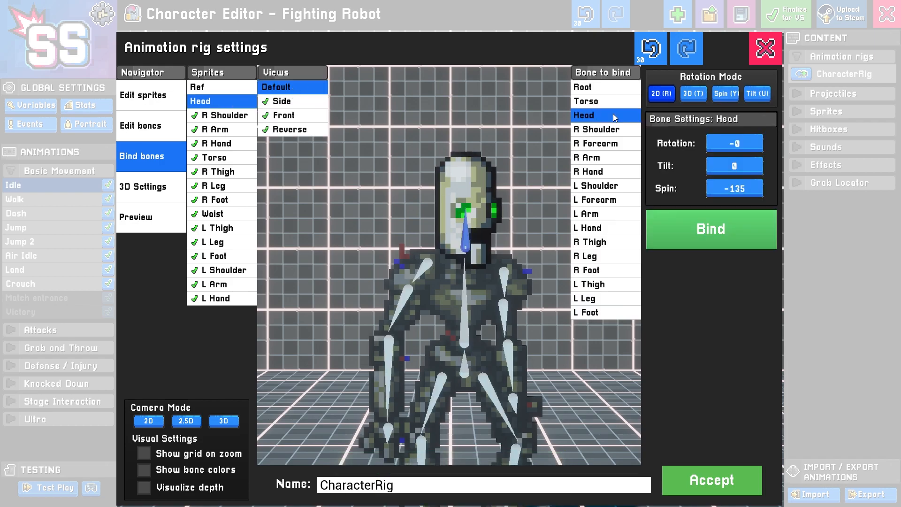
{"action": "left_click", "coordinate": [745, 188]}
{"action": "key", "text": "BackSpace"}
{"action": "key", "text": "BackSpace"}
{"action": "key", "text": "BackSpace"}
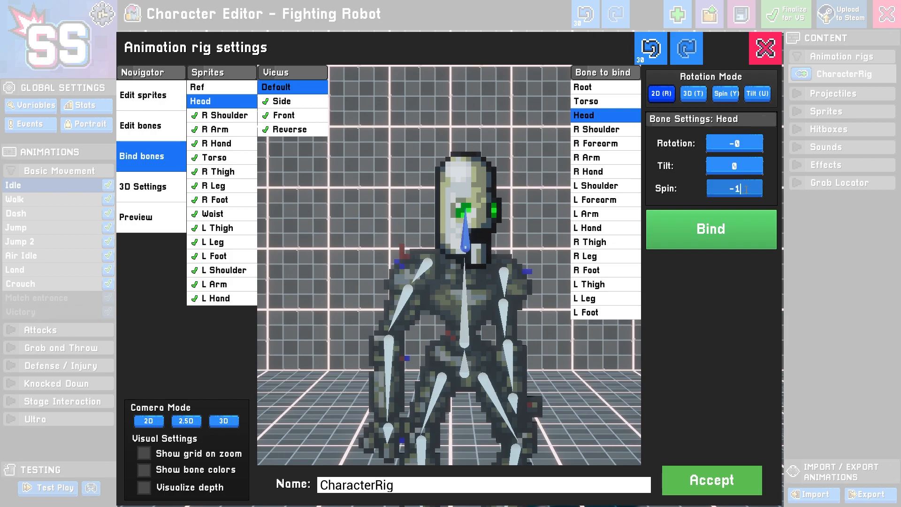
{"action": "type", "text": "45"}
{"action": "left_click", "coordinate": [726, 237]}
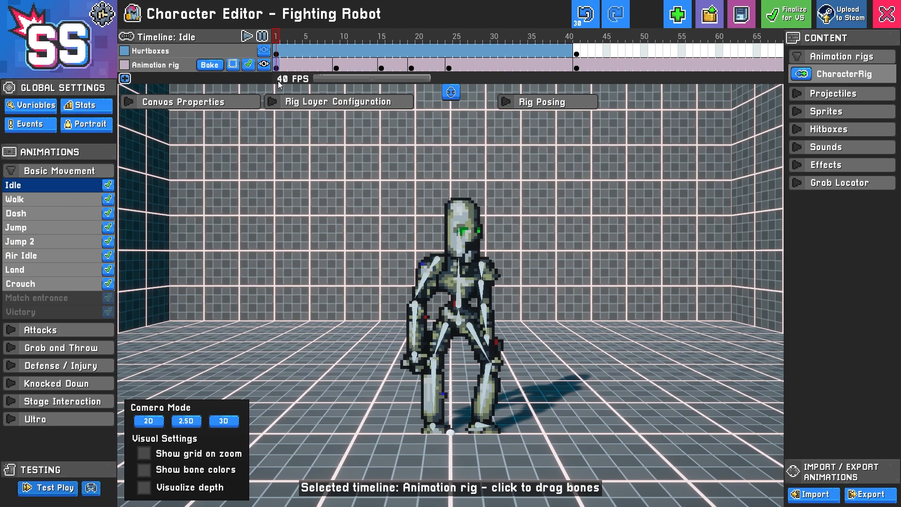
Turn off the Head layer's toggle beside its visibility check in the rig layer configuration and select the head bone.
{"action": "left_click", "coordinate": [274, 102]}
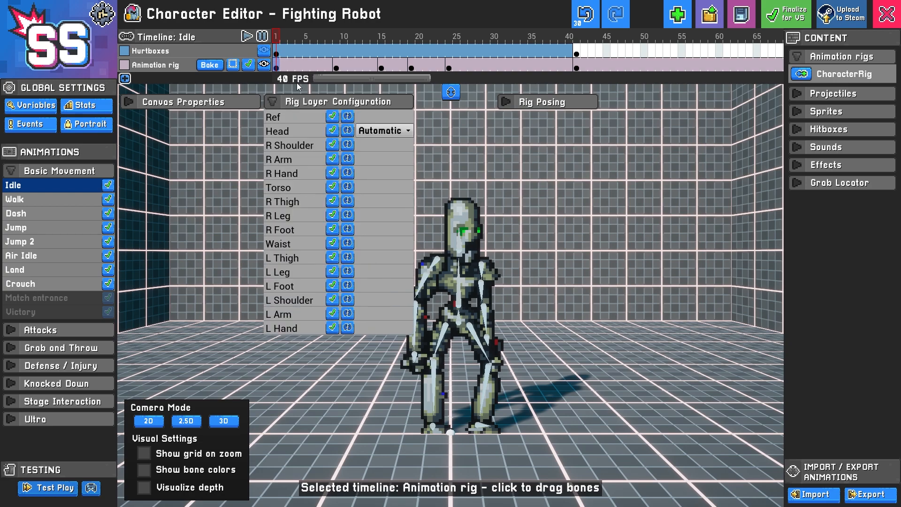
{"action": "left_click", "coordinate": [347, 131]}
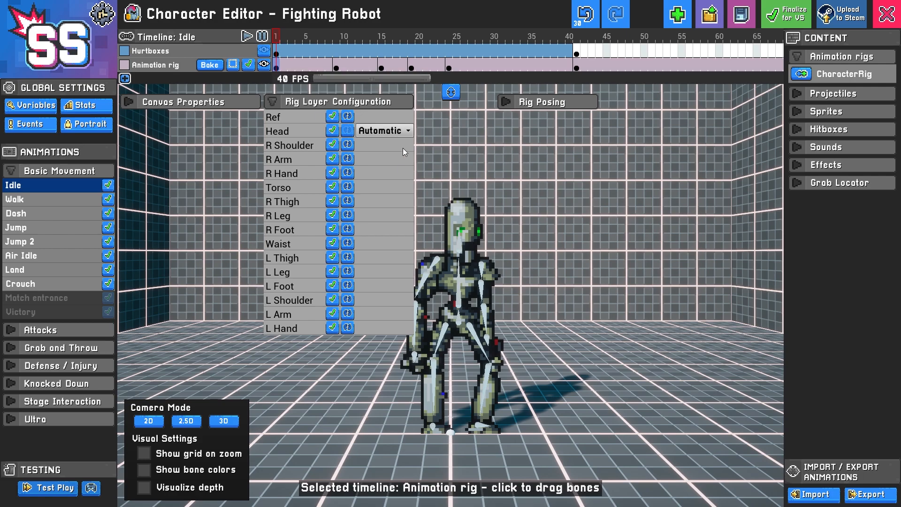
{"action": "left_click", "coordinate": [459, 248]}
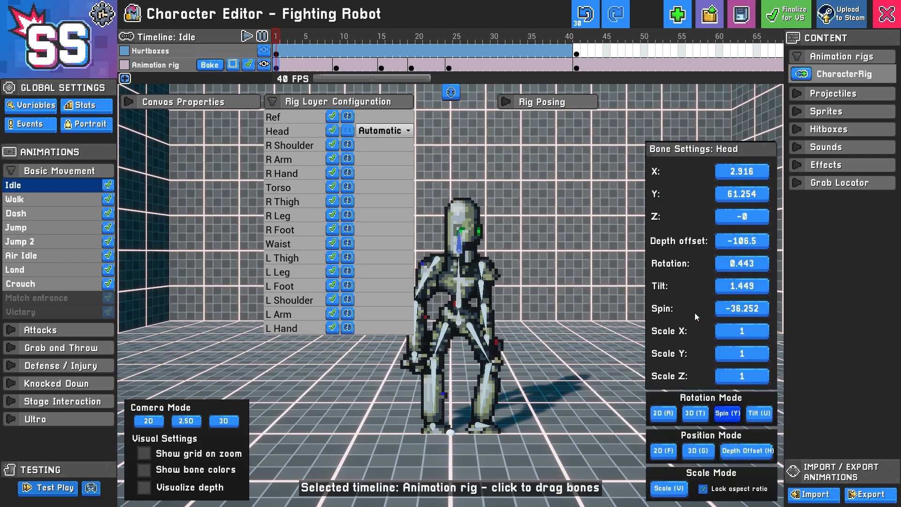
{"action": "left_click", "coordinate": [278, 104]}
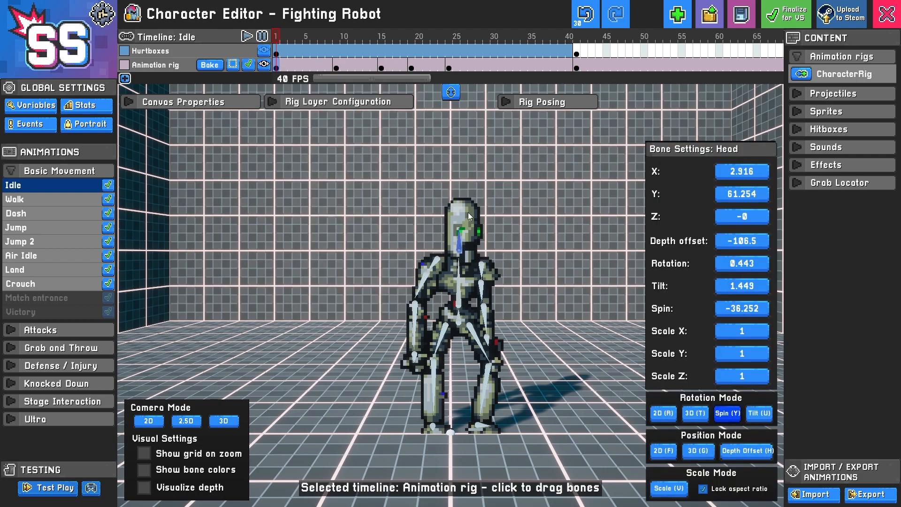
Spin the head bone to about -83 in the Idle animation to test the automatic switch between head views.
{"action": "scroll", "coordinate": [472, 226], "scroll_direction": "up", "scroll_amount": 3}
{"action": "scroll", "coordinate": [479, 236], "scroll_direction": "up", "scroll_amount": 2}
{"action": "left_click_drag", "start_coordinate": [474, 234], "coordinate": [451, 249]}
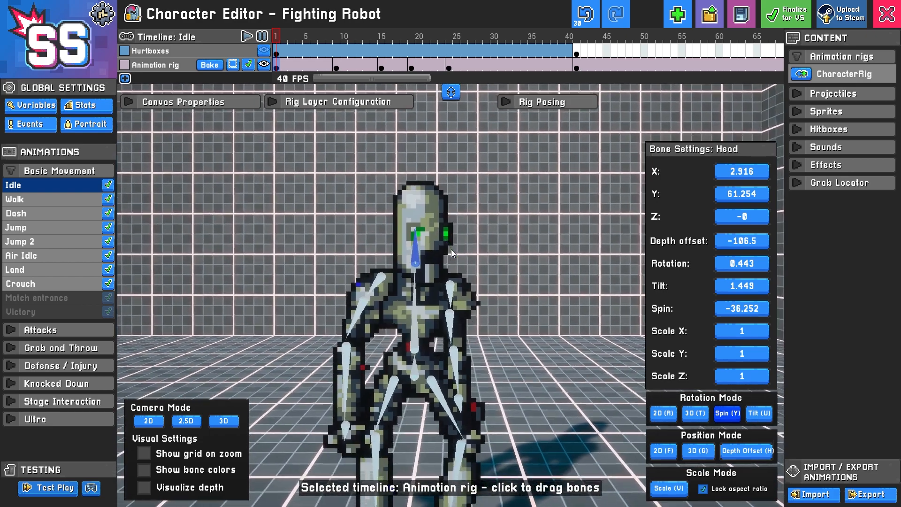
{"action": "scroll", "coordinate": [451, 249], "scroll_direction": "up", "scroll_amount": 2}
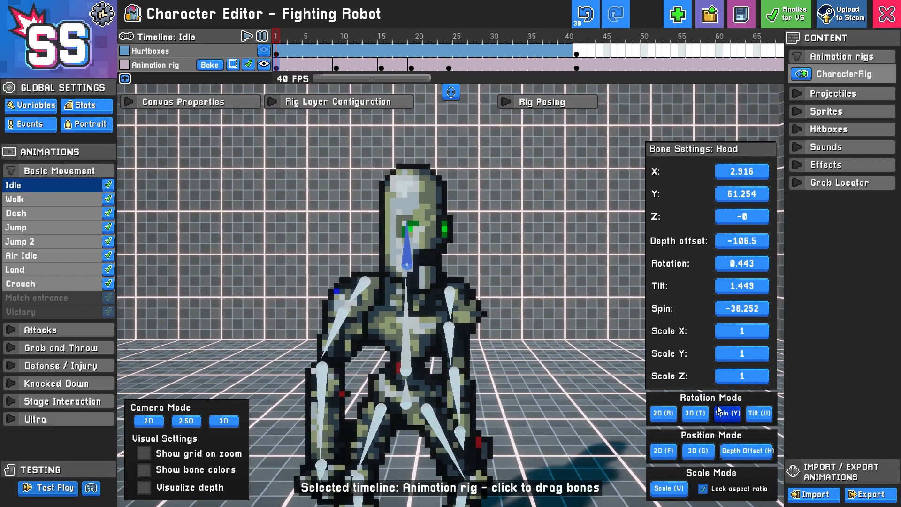
{"action": "left_click_drag", "start_coordinate": [409, 261], "coordinate": [468, 261]}
{"action": "scroll", "coordinate": [467, 261], "scroll_direction": "down", "scroll_amount": 4}
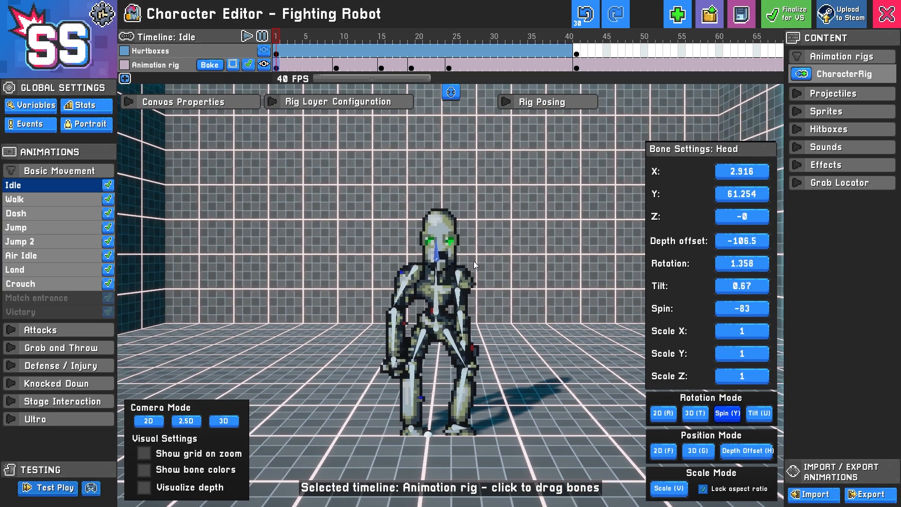
Spin the head bone to about -60 in the Idle animation's first frame.
{"action": "scroll", "coordinate": [474, 261], "scroll_direction": "up", "scroll_amount": 3}
{"action": "scroll", "coordinate": [475, 266], "scroll_direction": "down", "scroll_amount": 3}
{"action": "scroll", "coordinate": [477, 266], "scroll_direction": "up", "scroll_amount": 4}
{"action": "scroll", "coordinate": [478, 266], "scroll_direction": "down", "scroll_amount": 2}
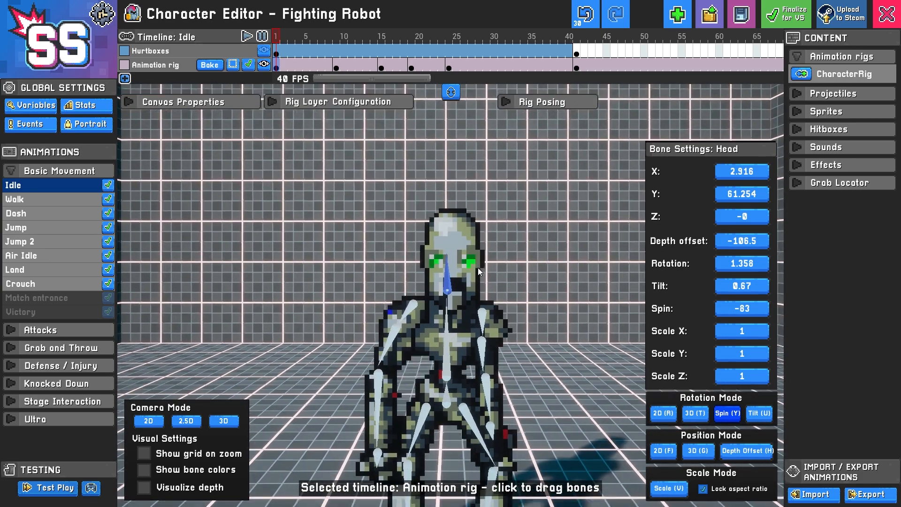
{"action": "scroll", "coordinate": [478, 266], "scroll_direction": "up", "scroll_amount": 2}
{"action": "left_click_drag", "start_coordinate": [449, 301], "coordinate": [500, 300]}
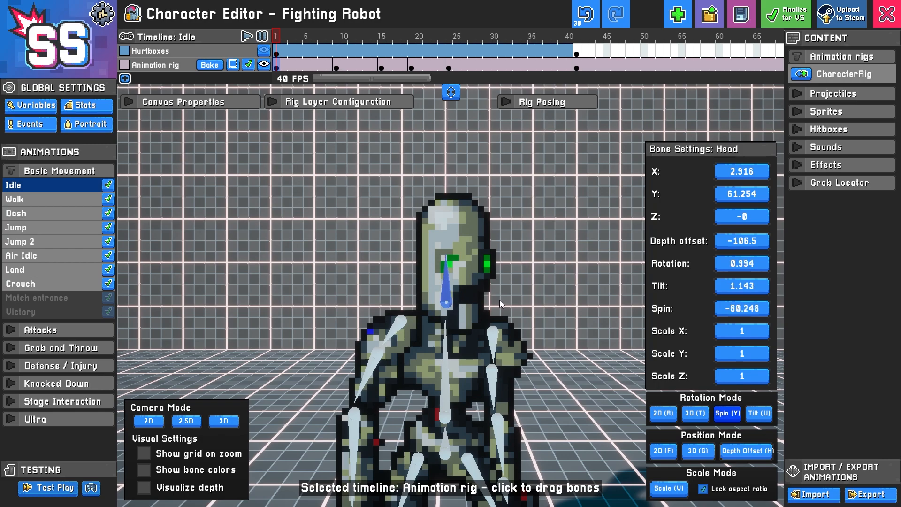
Spin the root bone to about -178 to test how the automatic head view follows the whole robot's turn.
{"action": "scroll", "coordinate": [499, 301], "scroll_direction": "down", "scroll_amount": 5}
{"action": "left_click", "coordinate": [449, 330]}
{"action": "left_click_drag", "start_coordinate": [449, 329], "coordinate": [548, 316]}
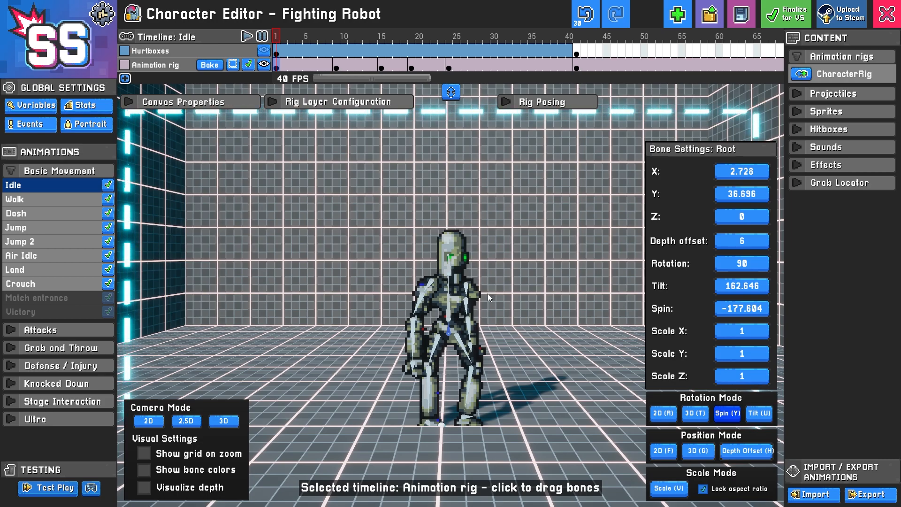
{"action": "scroll", "coordinate": [498, 267], "scroll_direction": "up", "scroll_amount": 3}
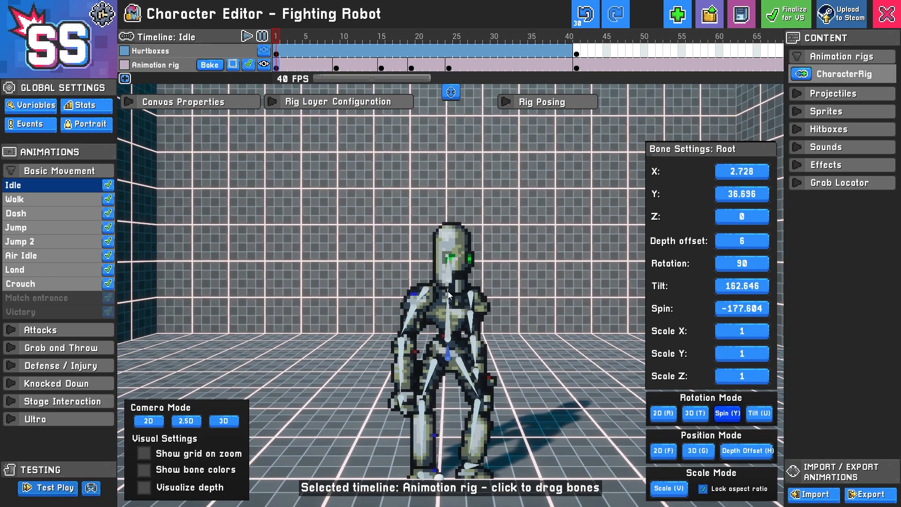
{"action": "key", "text": "s"}
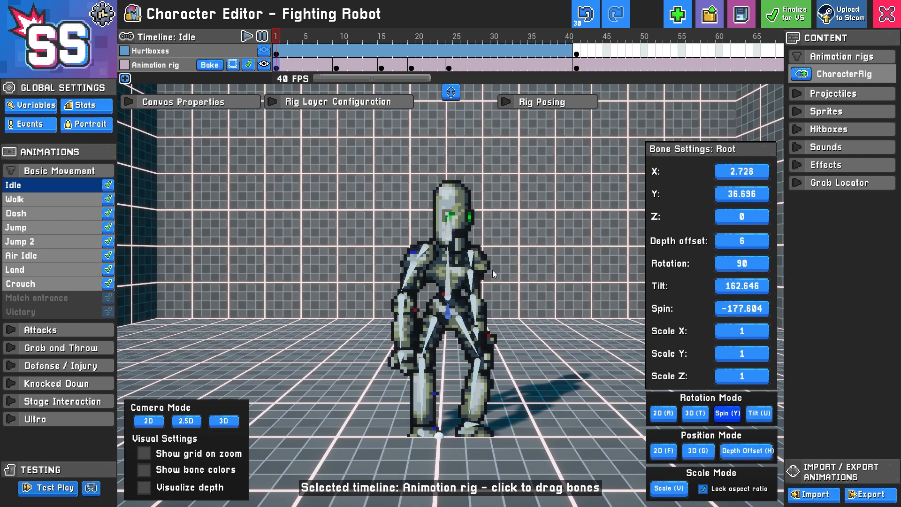
{"action": "scroll", "coordinate": [483, 240], "scroll_direction": "down", "scroll_amount": 3}
{"action": "scroll", "coordinate": [482, 239], "scroll_direction": "up", "scroll_amount": 4}
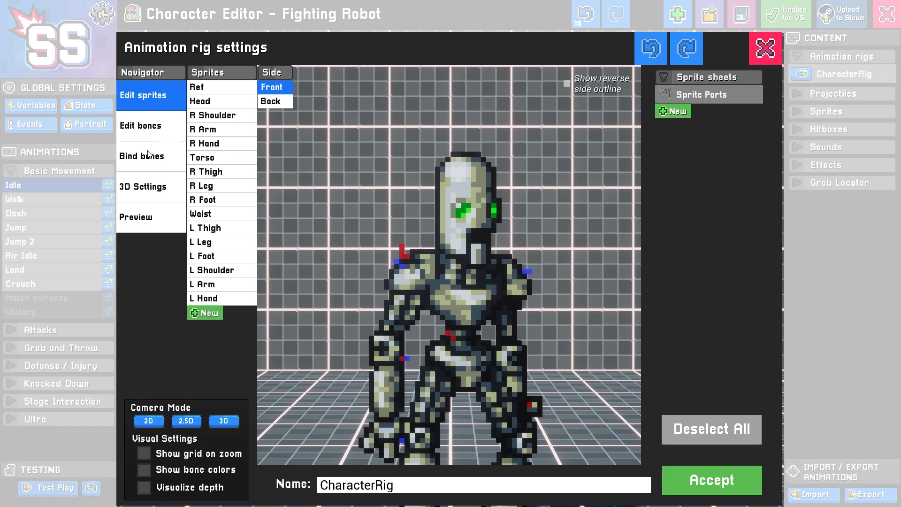
Add a Head view named Red and import the red-eyed head from Sprite Parts, aligned with the reference head.
{"action": "left_click", "coordinate": [211, 102]}
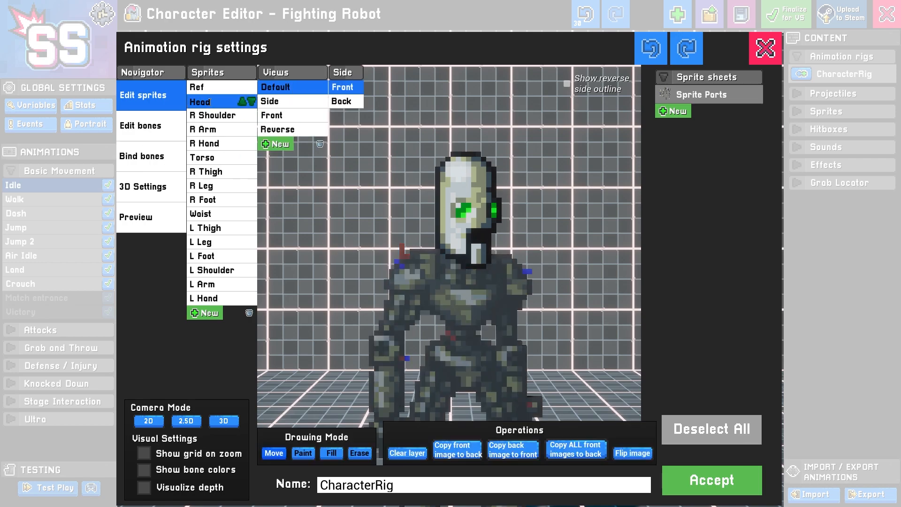
{"action": "left_click", "coordinate": [275, 144]}
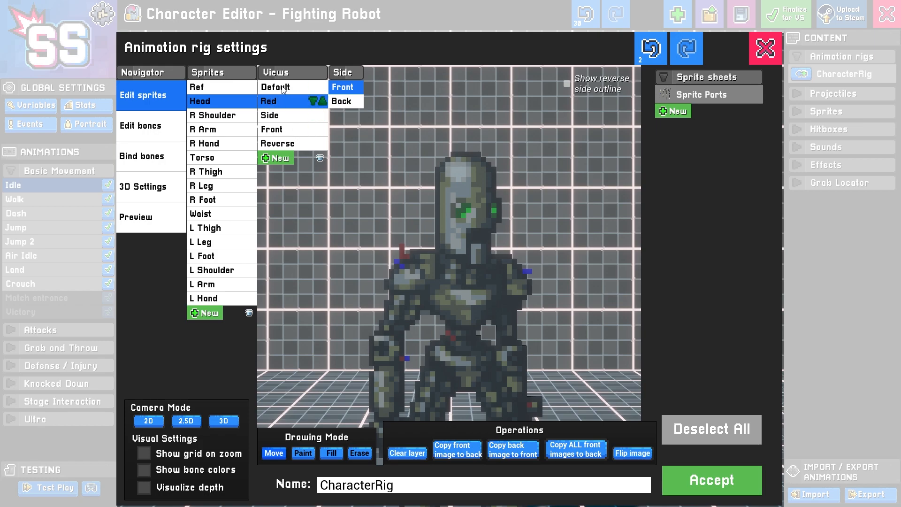
{"action": "left_click", "coordinate": [735, 92]}
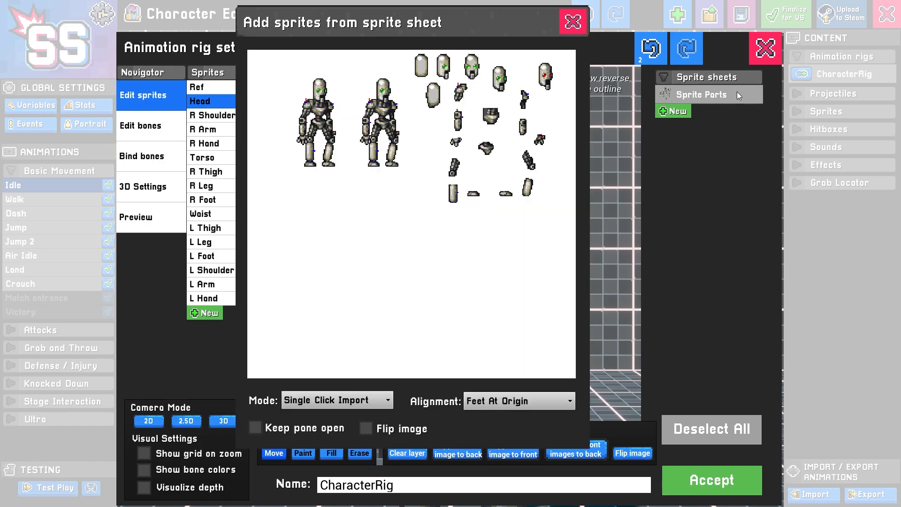
{"action": "left_click", "coordinate": [551, 79]}
{"action": "left_click_drag", "start_coordinate": [451, 397], "coordinate": [483, 195]}
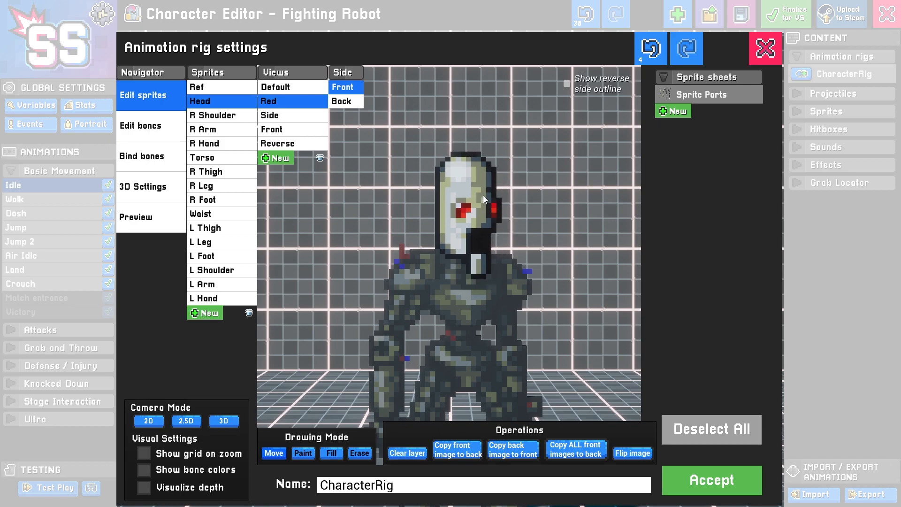
Place a faceless back-of-head sprite from Sprite Parts on the Red view's back side, then return to its front side.
{"action": "left_click", "coordinate": [351, 104]}
{"action": "left_click", "coordinate": [723, 99]}
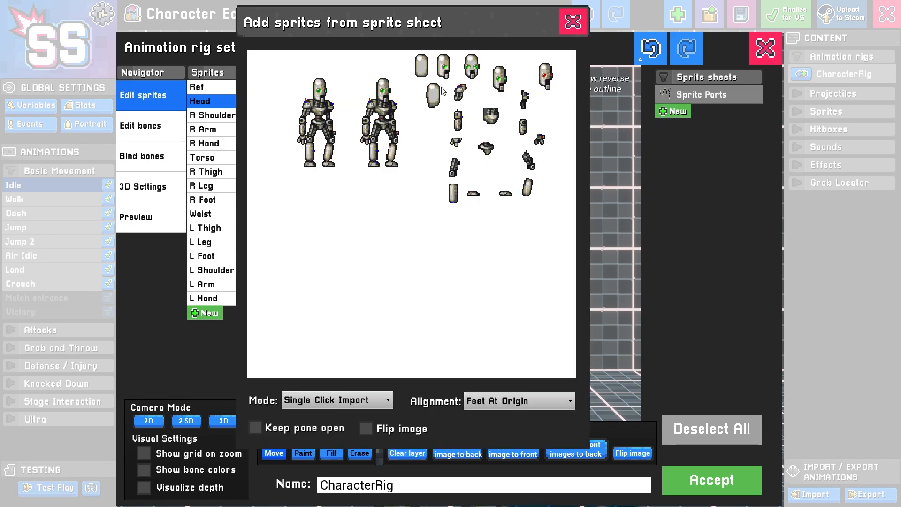
{"action": "left_click", "coordinate": [428, 76]}
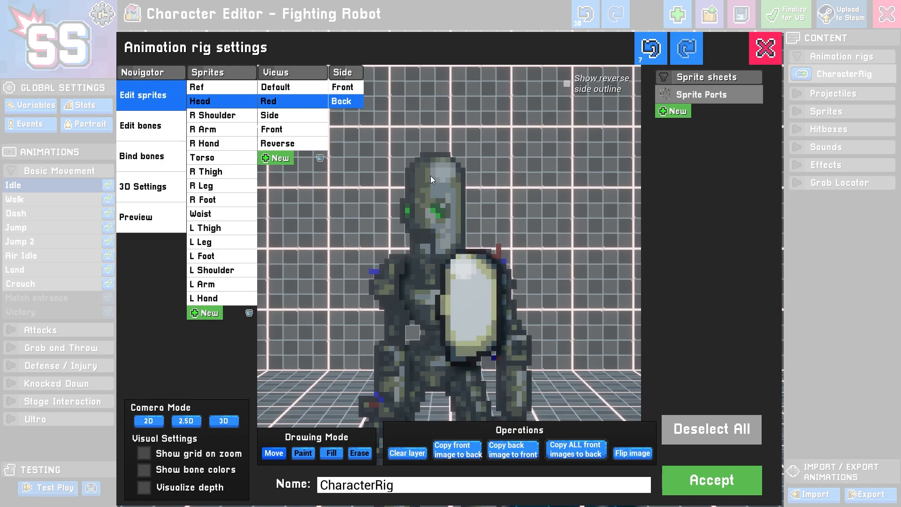
{"action": "left_click_drag", "start_coordinate": [445, 160], "coordinate": [428, 166]}
{"action": "left_click", "coordinate": [344, 88]}
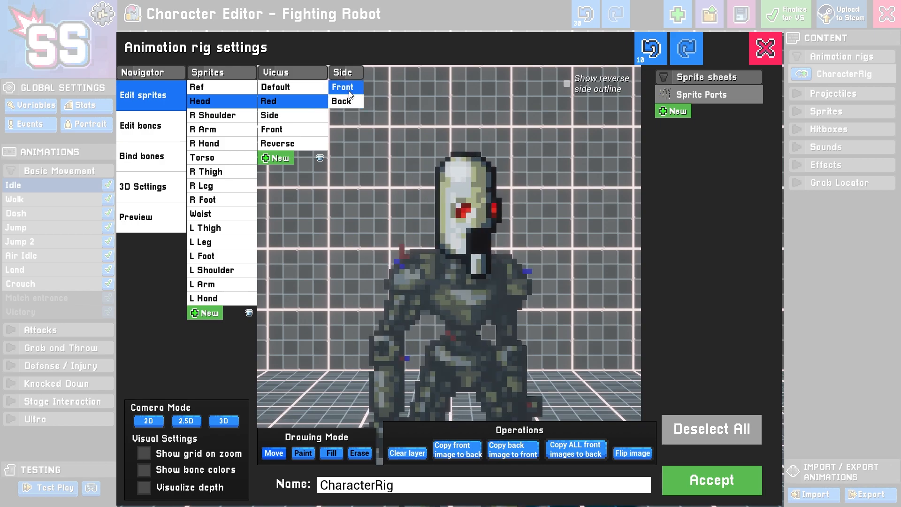
Bind the Head sprite's Red view to the head bone and accept the animation rig changes.
{"action": "left_click", "coordinate": [166, 156]}
{"action": "left_click", "coordinate": [232, 102]}
{"action": "left_click", "coordinate": [283, 103]}
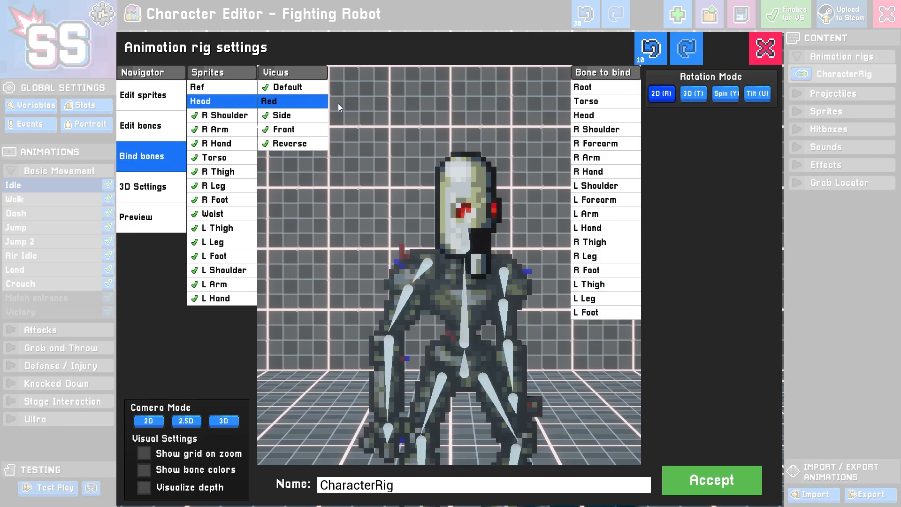
{"action": "left_click", "coordinate": [605, 116]}
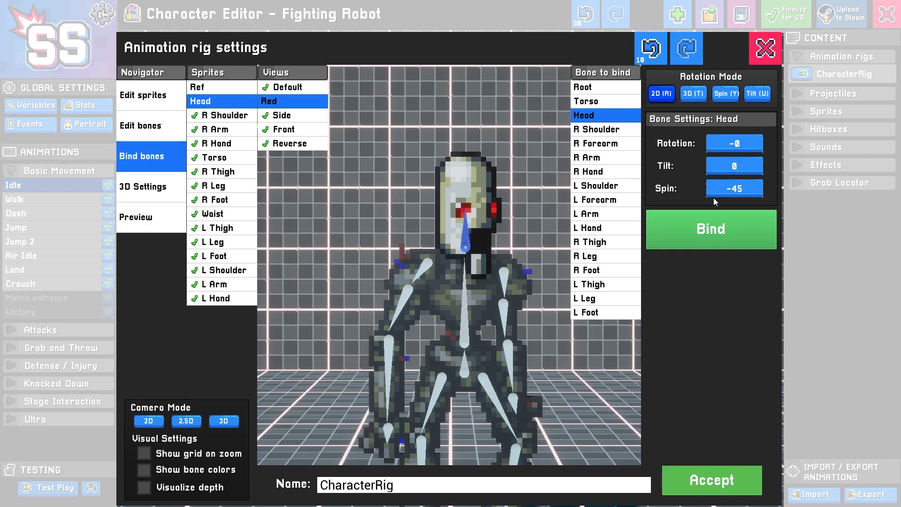
{"action": "left_click", "coordinate": [705, 241]}
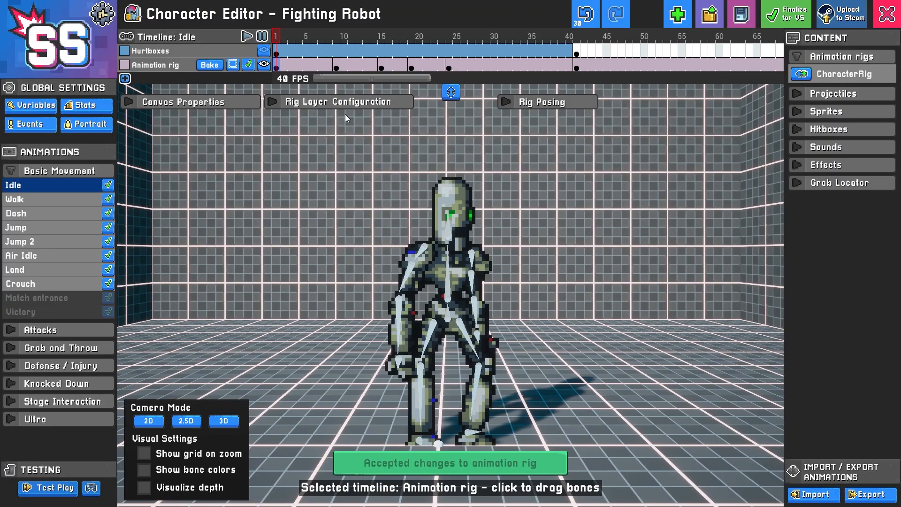
Spin the head bone in the Idle animation's first frame to test automatic view selection with the Red view bound.
{"action": "left_click", "coordinate": [281, 69]}
{"action": "left_click", "coordinate": [278, 67]}
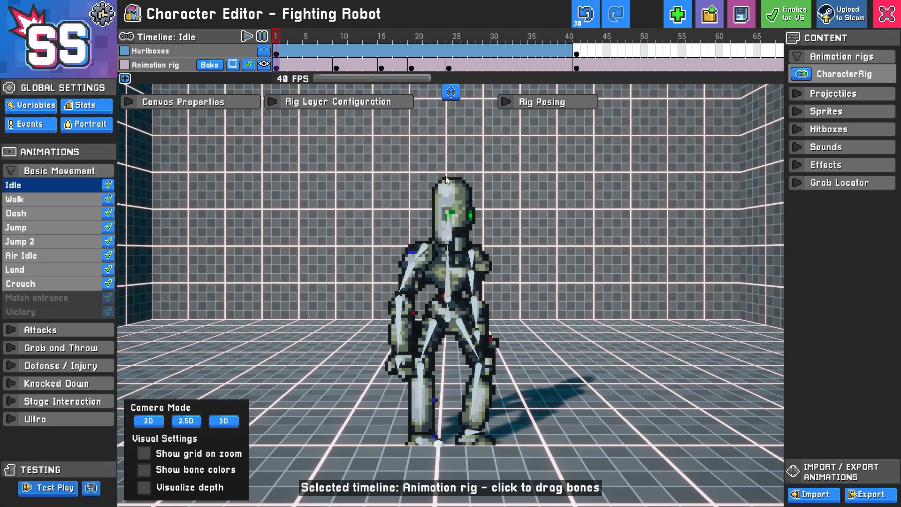
{"action": "left_click", "coordinate": [450, 234]}
{"action": "left_click_drag", "start_coordinate": [449, 238], "coordinate": [352, 242]}
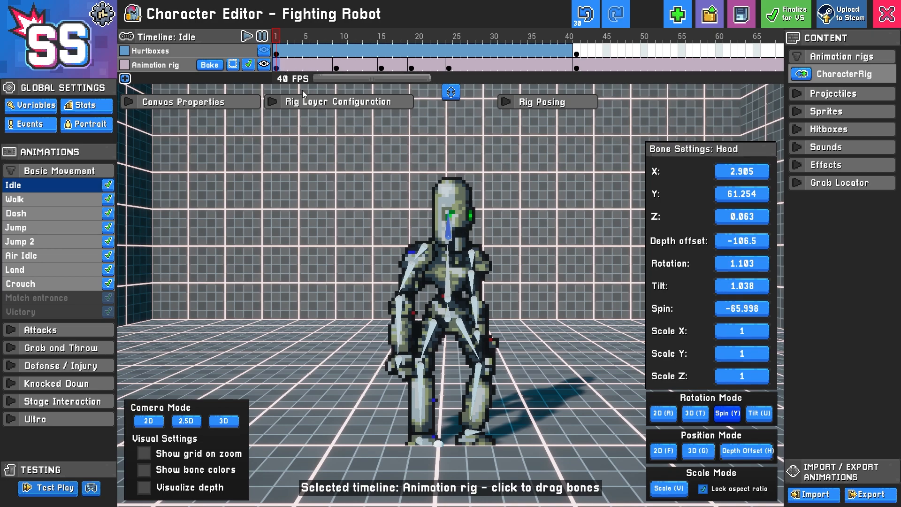
Set the Head layer's view to 2 - Red on the Idle rig keyframe at frame 9.
{"action": "left_click", "coordinate": [336, 69]}
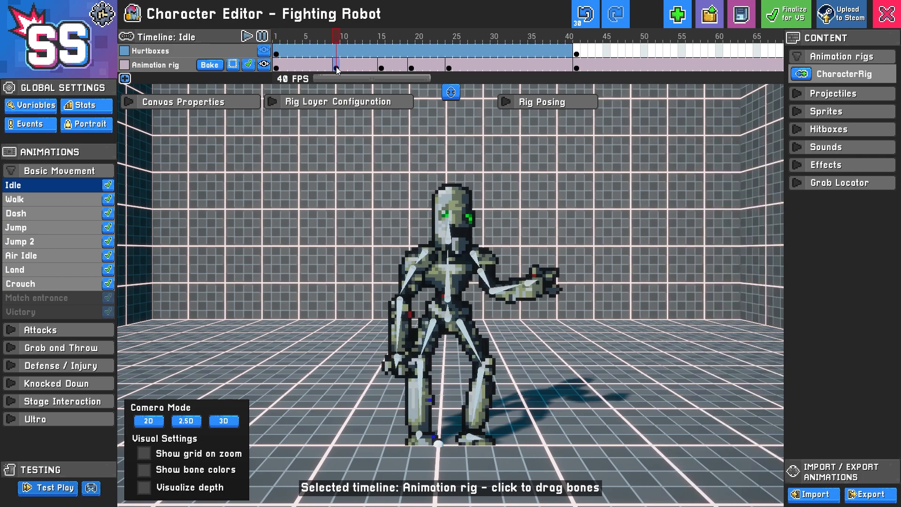
{"action": "left_click", "coordinate": [282, 101]}
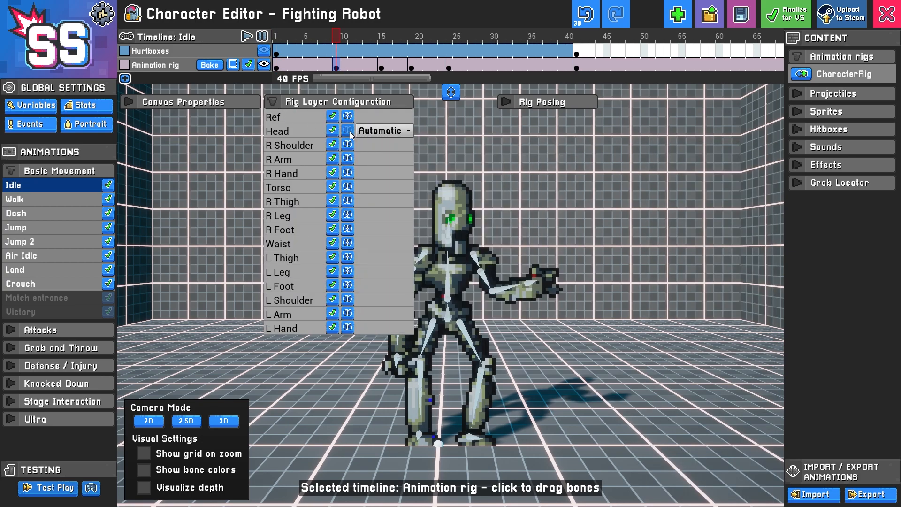
{"action": "left_click", "coordinate": [388, 136]}
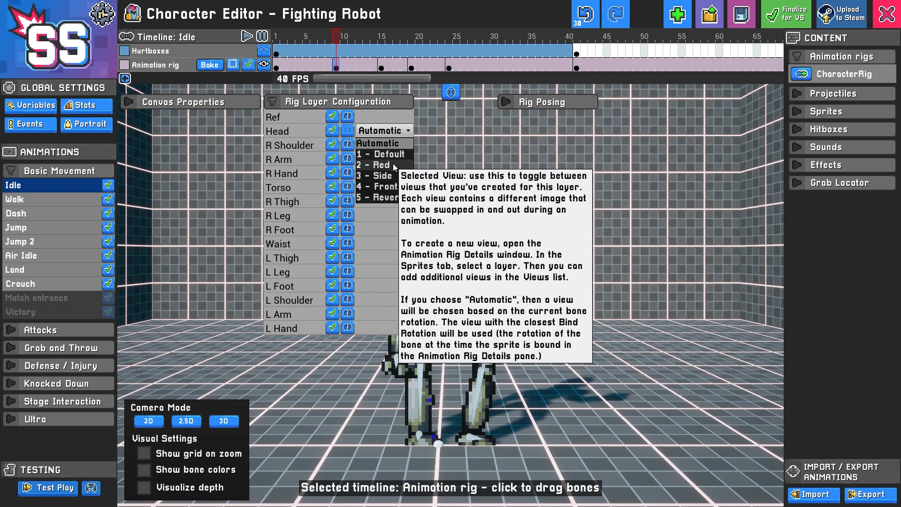
{"action": "left_click", "coordinate": [393, 163]}
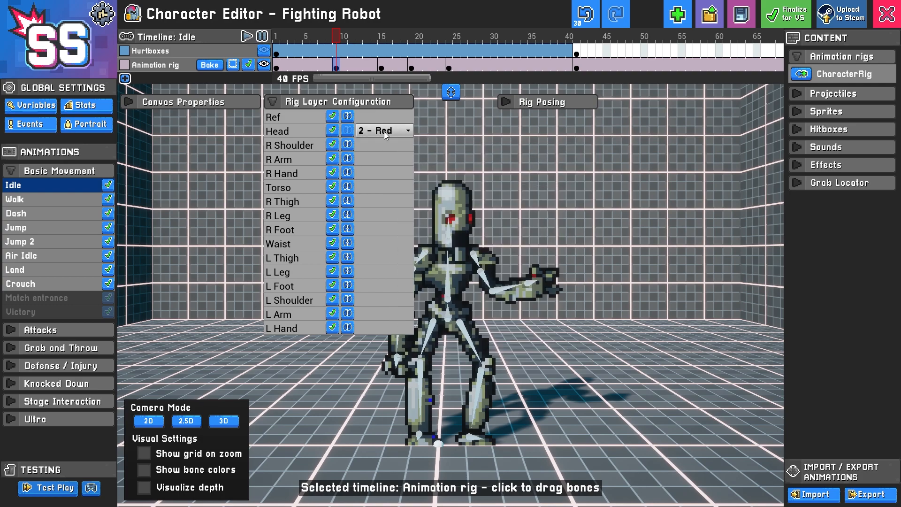
Set the Head layer's view to 2 - Red on the Idle rig keyframes at frames 15 and 19.
{"action": "left_click", "coordinate": [391, 72]}
{"action": "left_click", "coordinate": [385, 130]}
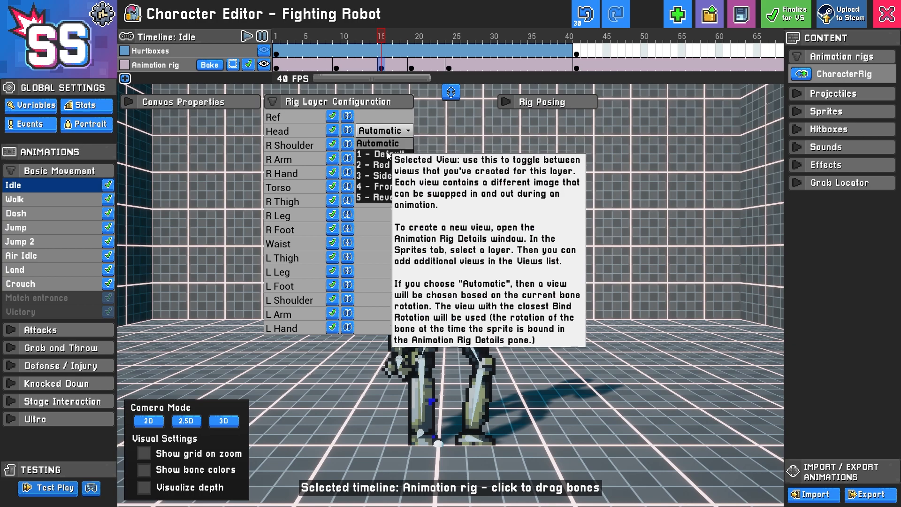
{"action": "left_click", "coordinate": [388, 165]}
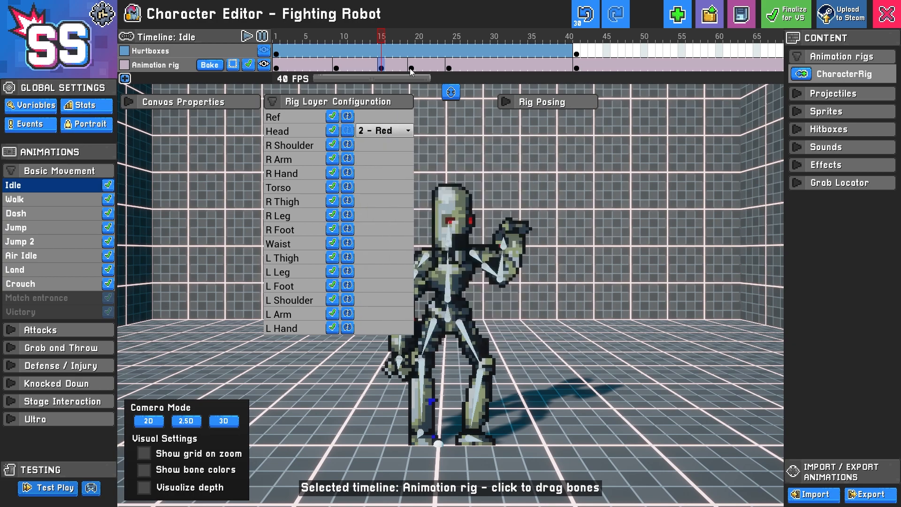
{"action": "left_click", "coordinate": [411, 70]}
{"action": "left_click", "coordinate": [384, 131]}
{"action": "left_click", "coordinate": [388, 163]}
Set the Head view to 2 - Red at frame 24 and disable the Head's 3D rotation at frames 24 and 41.
{"action": "left_click", "coordinate": [349, 130]}
{"action": "left_click", "coordinate": [449, 68]}
{"action": "left_click", "coordinate": [385, 130]}
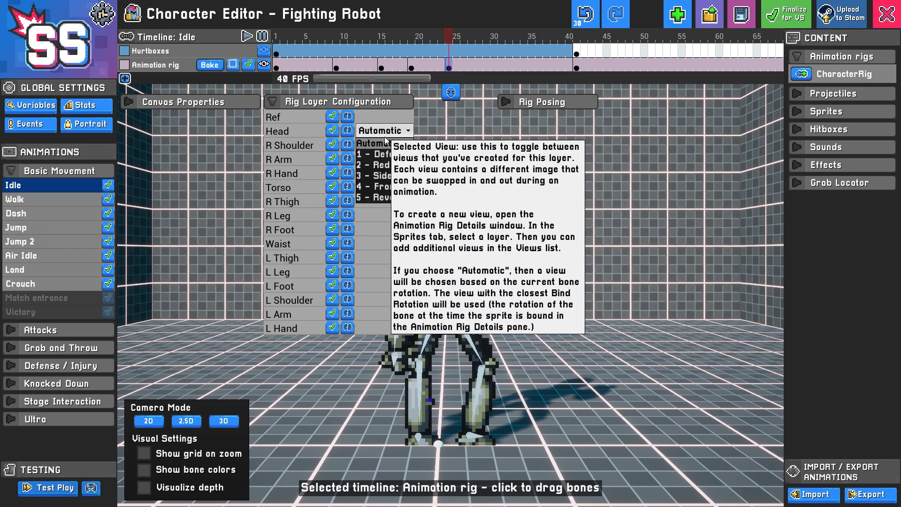
{"action": "left_click", "coordinate": [387, 163]}
{"action": "left_click", "coordinate": [349, 130]}
{"action": "left_click", "coordinate": [578, 69]}
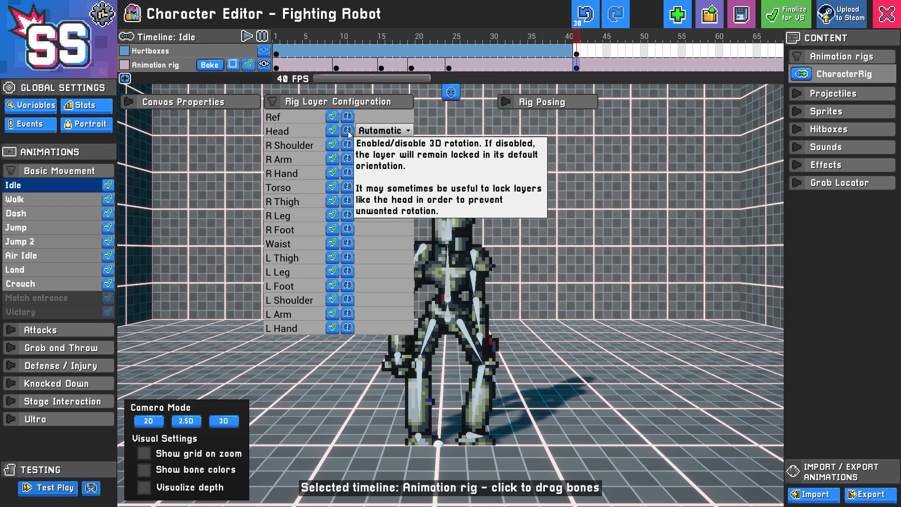
Play the Idle animation from its first frame to check the eye colour changes.
{"action": "left_click", "coordinate": [277, 68]}
{"action": "left_click", "coordinate": [272, 102]}
{"action": "left_click", "coordinate": [246, 36]}
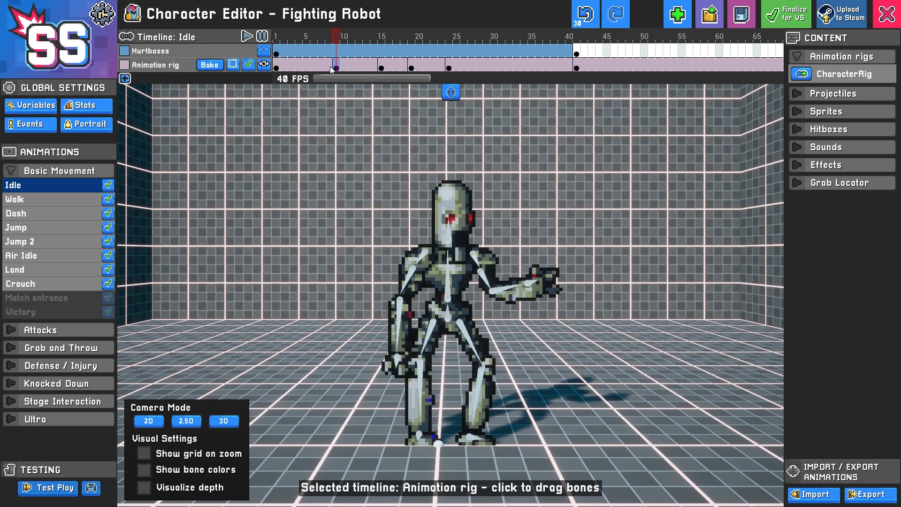
Compare the Head layer's selected view on the Idle rig keyframes at frames 9 and 1.
{"action": "left_click", "coordinate": [275, 66]}
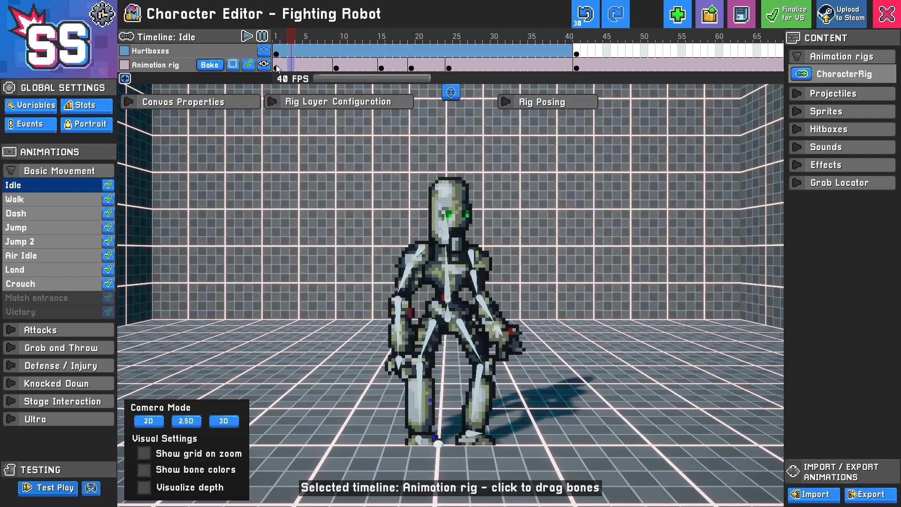
{"action": "left_click", "coordinate": [336, 69]}
{"action": "left_click", "coordinate": [276, 103]}
{"action": "left_click", "coordinate": [383, 131]}
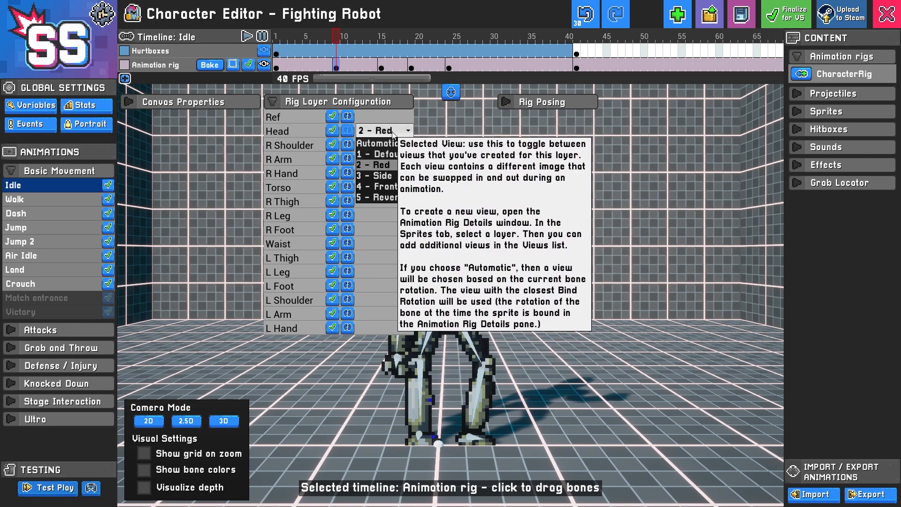
{"action": "left_click", "coordinate": [391, 132]}
{"action": "left_click", "coordinate": [275, 67]}
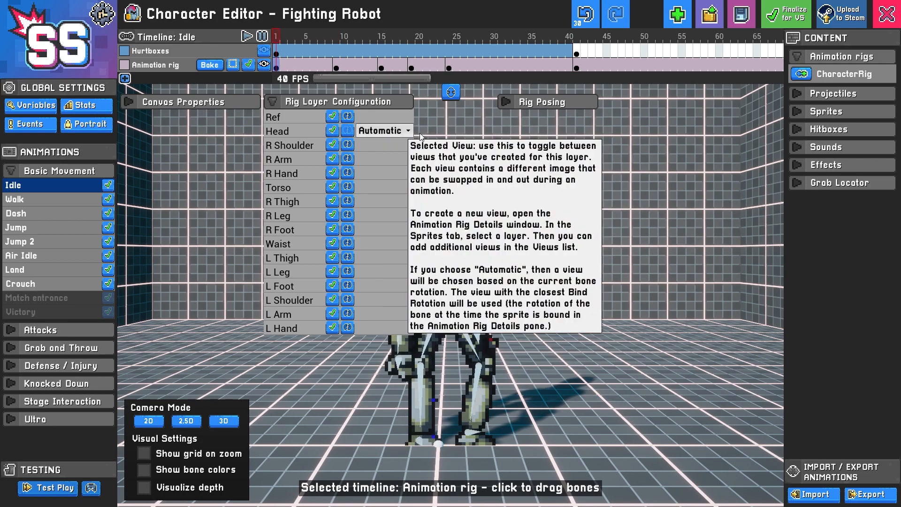
{"action": "left_click", "coordinate": [277, 100]}
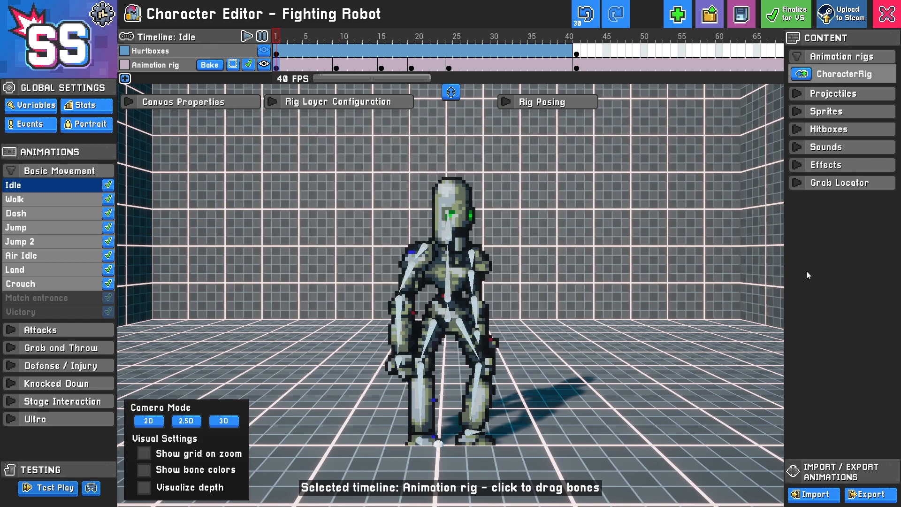